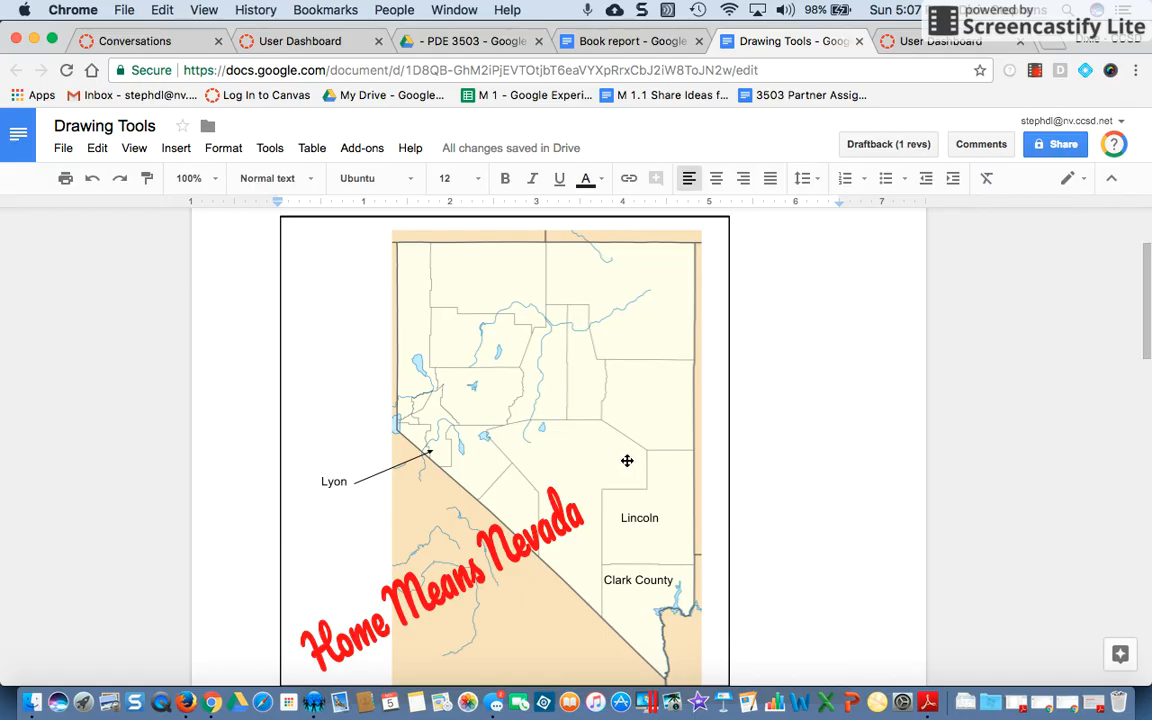
# Scroll through the document to review the existing example drawings, including the Example 2 image
pyautogui.scroll(-1, 627, 465)
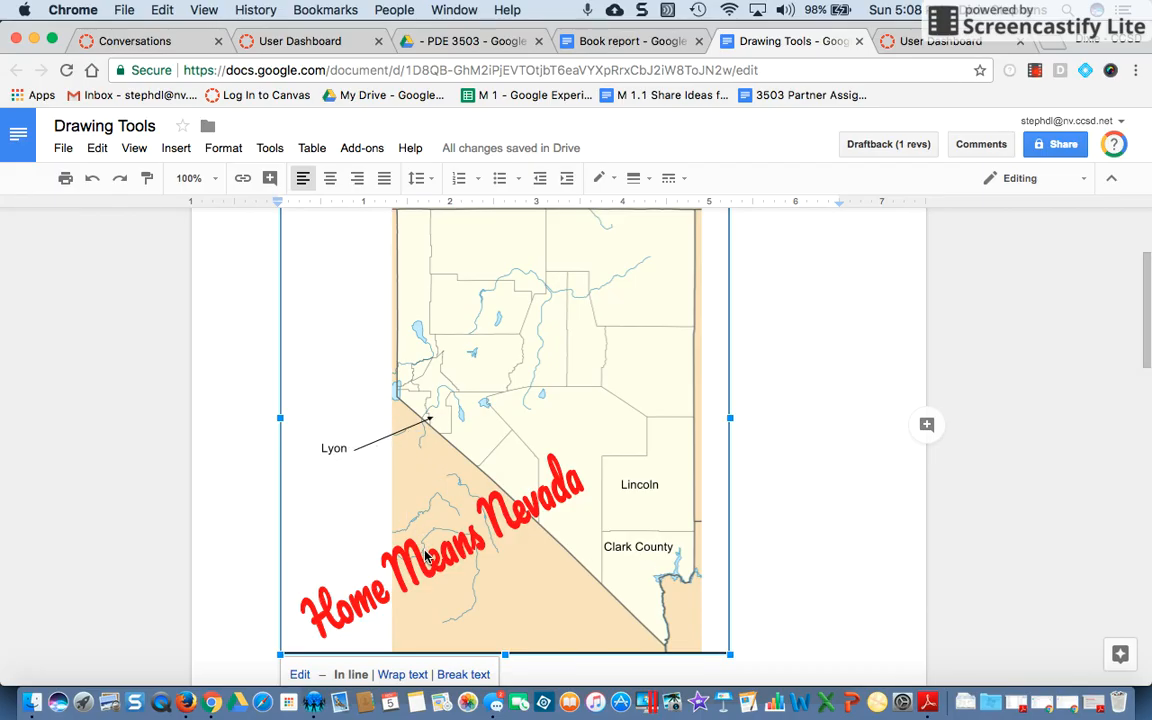
pyautogui.scroll(-1, 430, 565)
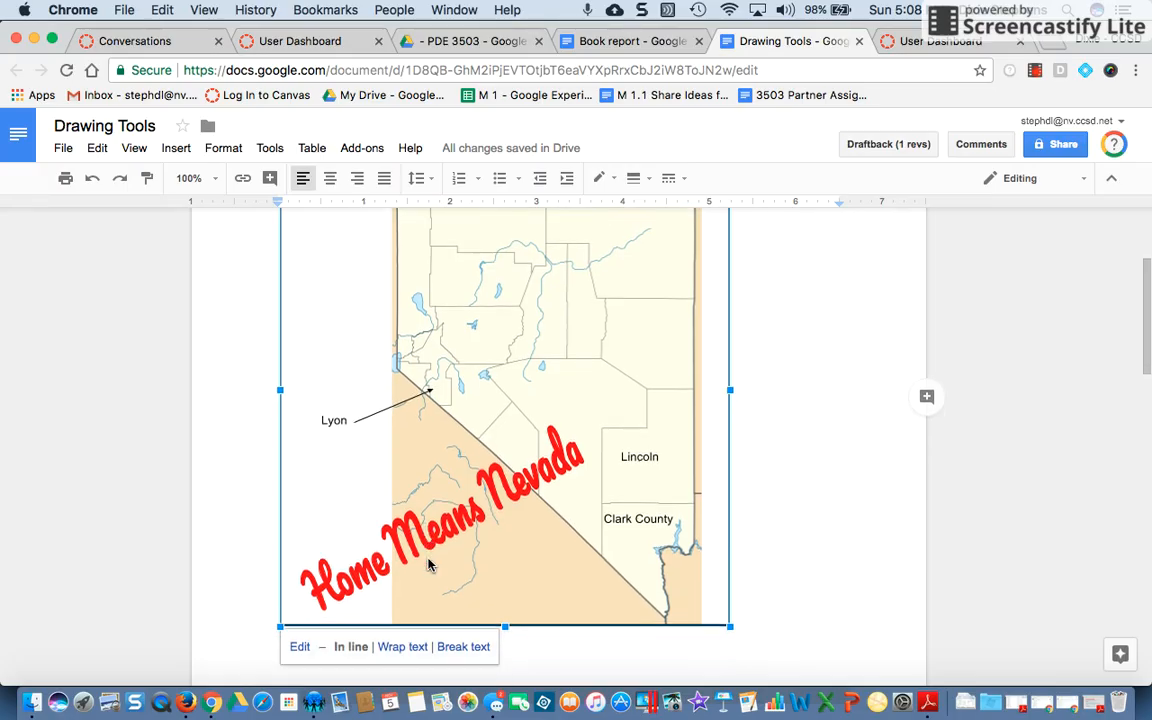
pyautogui.scroll(-10, 428, 565)
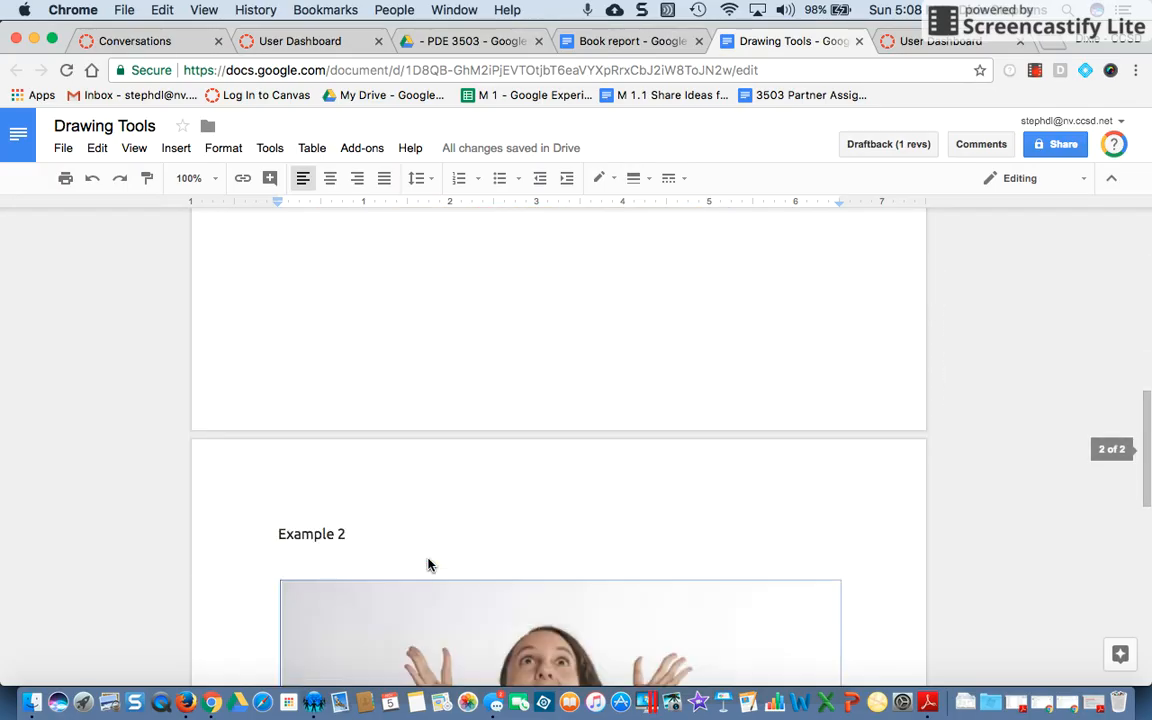
pyautogui.scroll(-5, 428, 565)
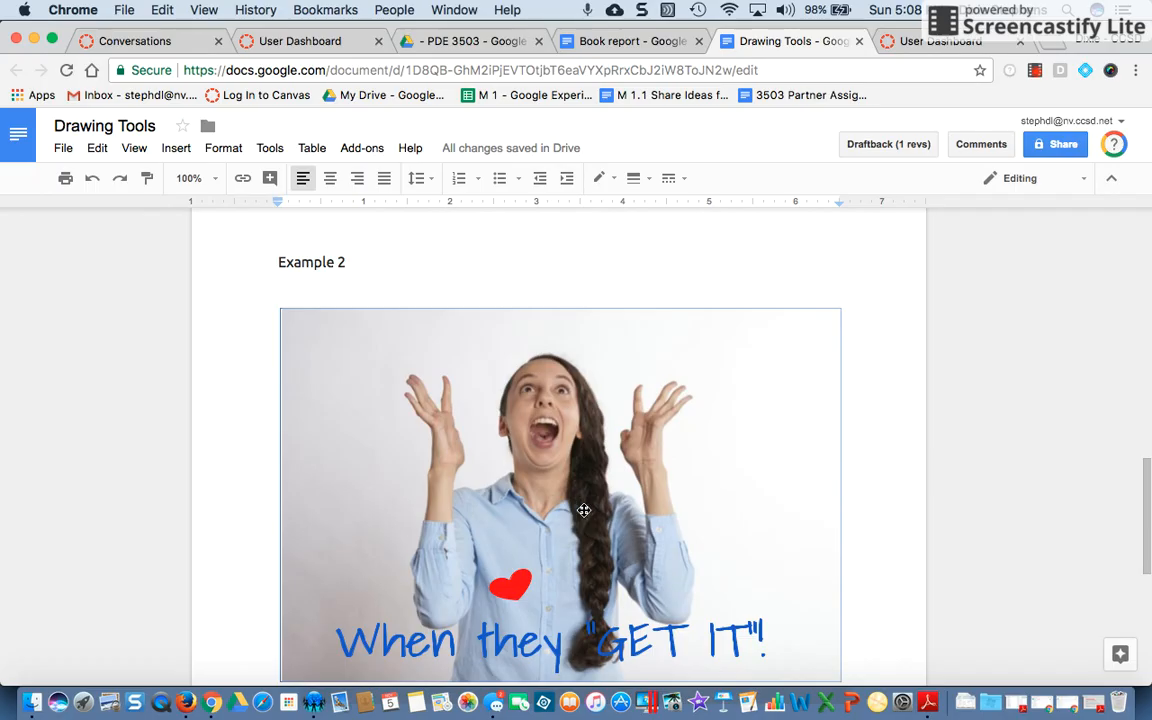
pyautogui.click(585, 515)
pyautogui.scroll(-4, 585, 515)
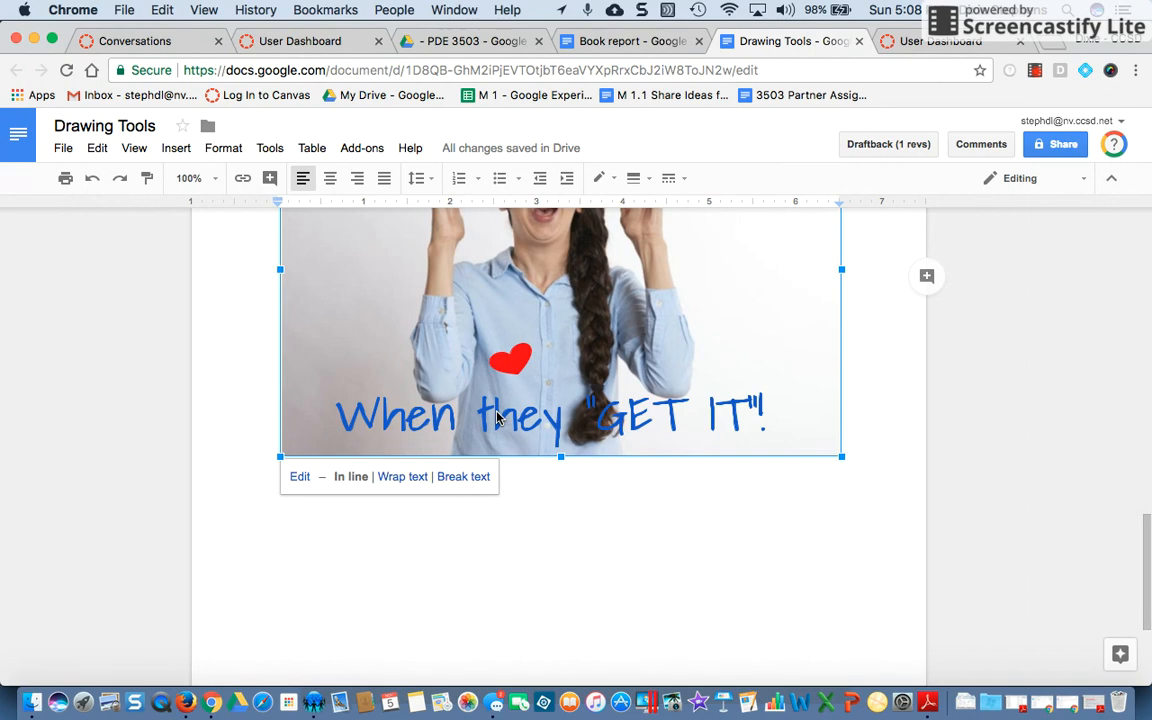
pyautogui.scroll(2, 496, 418)
pyautogui.scroll(-4, 496, 416)
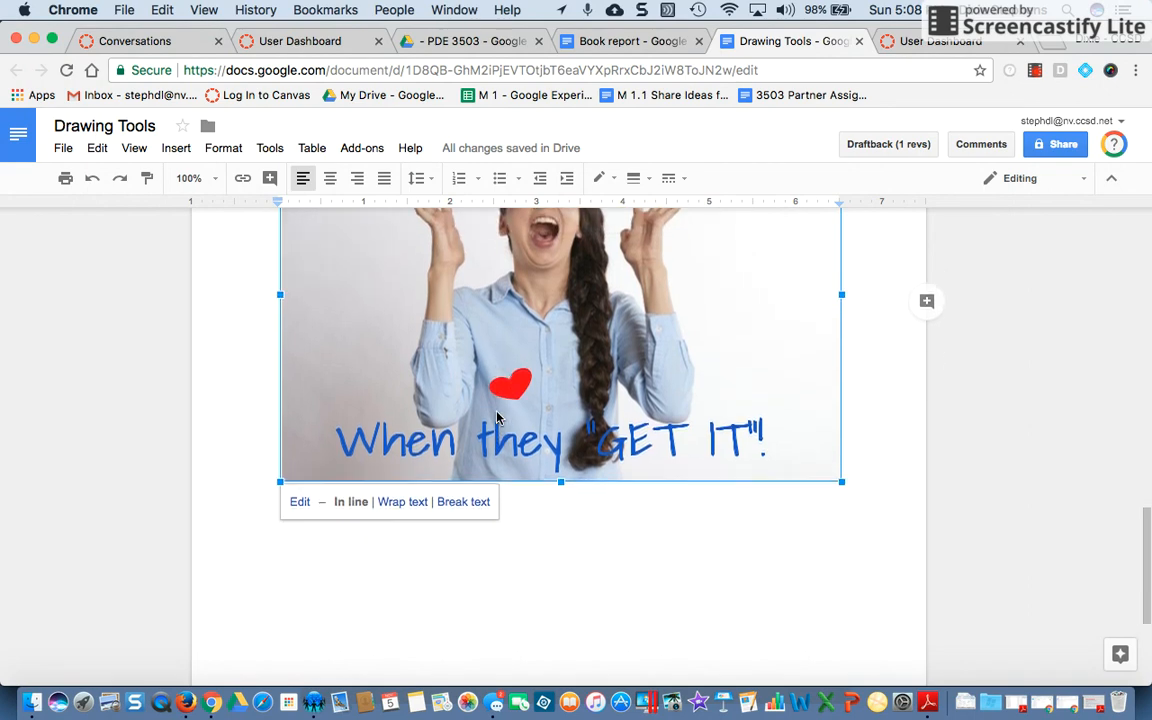
pyautogui.scroll(-1, 496, 412)
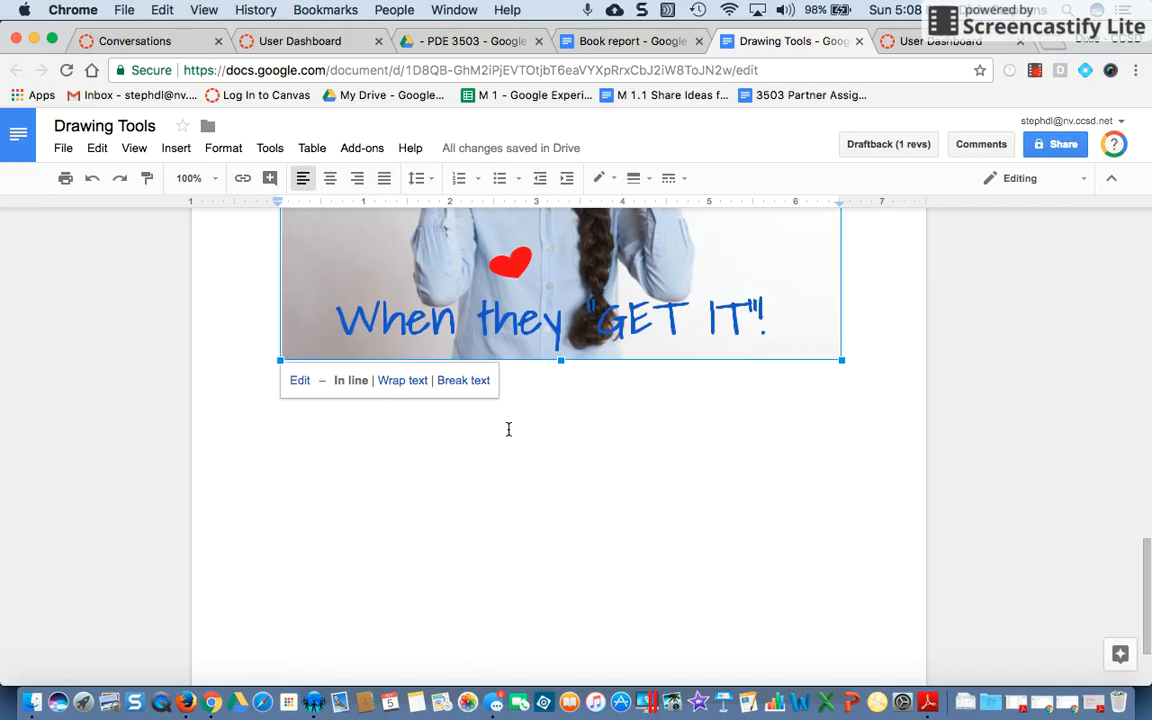
# Place the cursor below the Example 2 image and start a new drawing
pyautogui.click(508, 429)
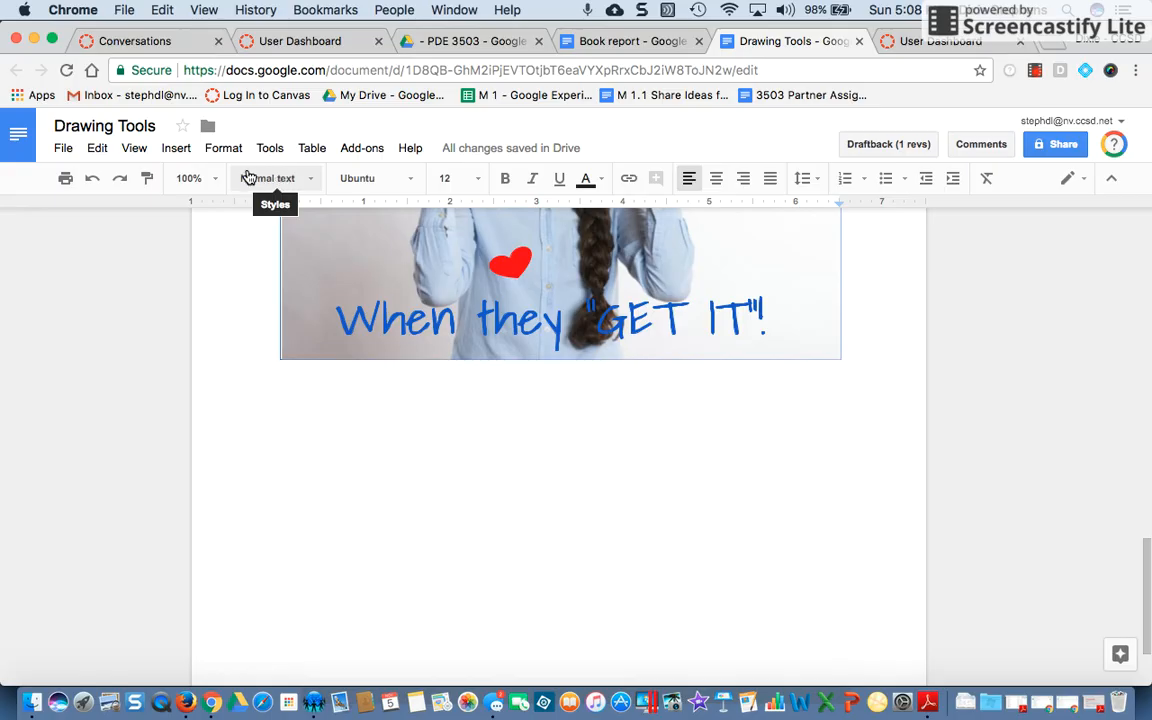
pyautogui.click(174, 149)
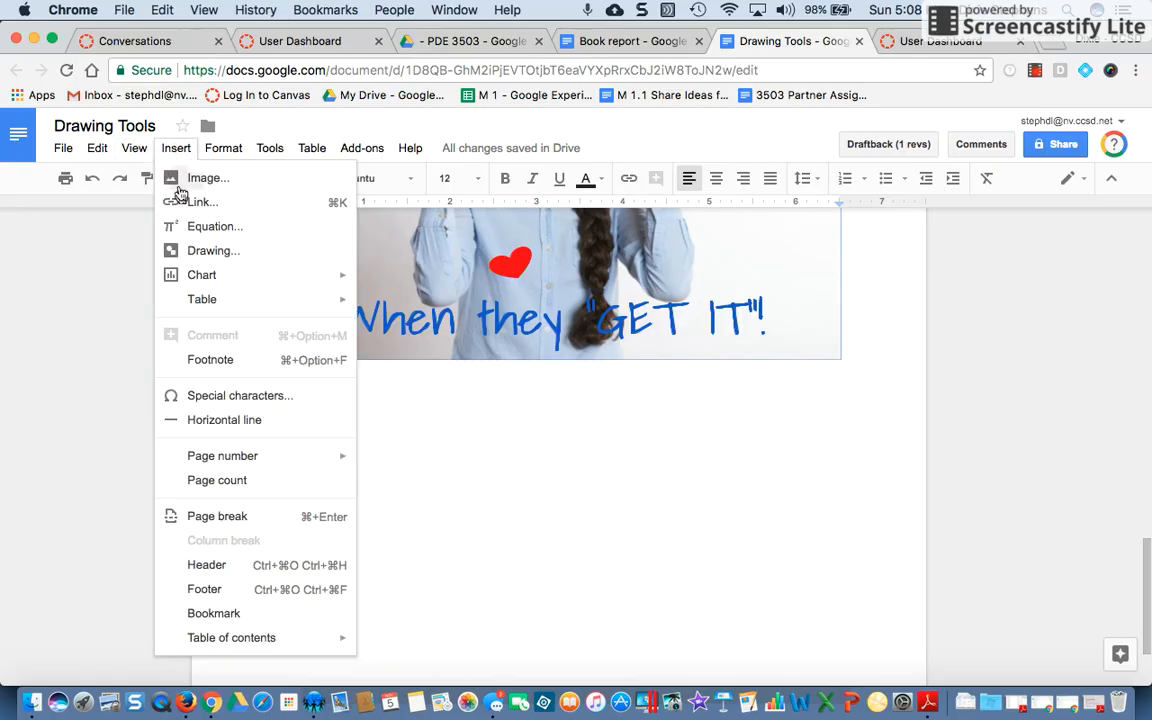
pyautogui.click(225, 250)
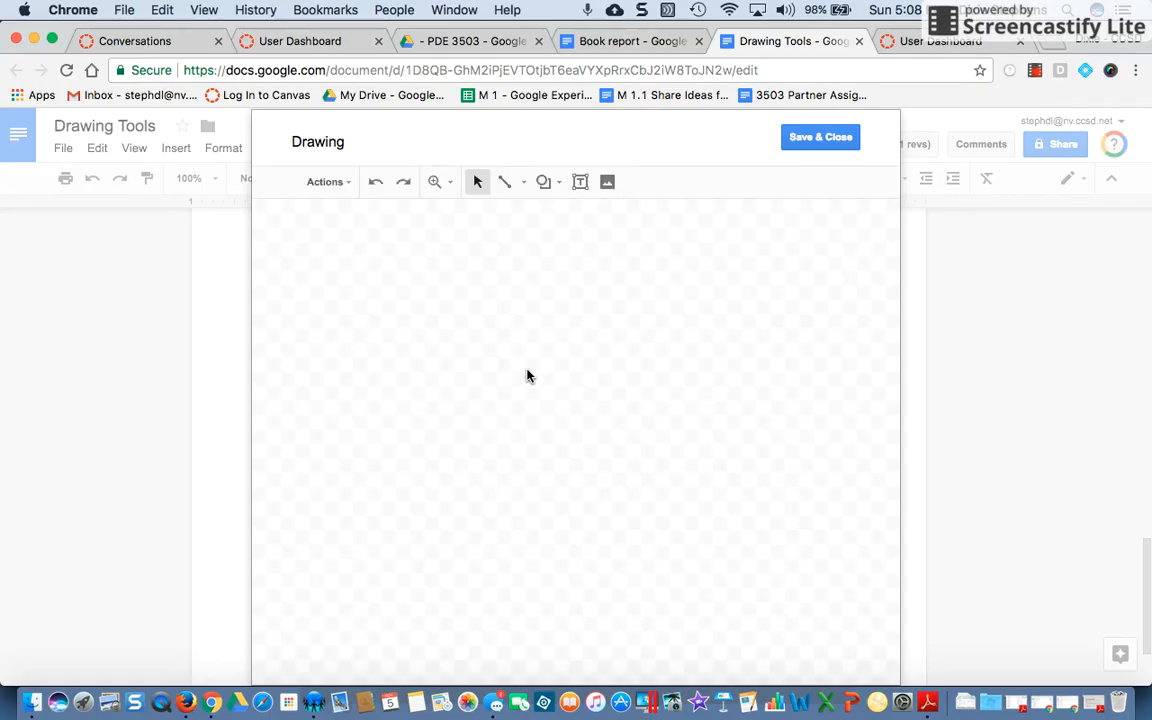
pyautogui.click(352, 189)
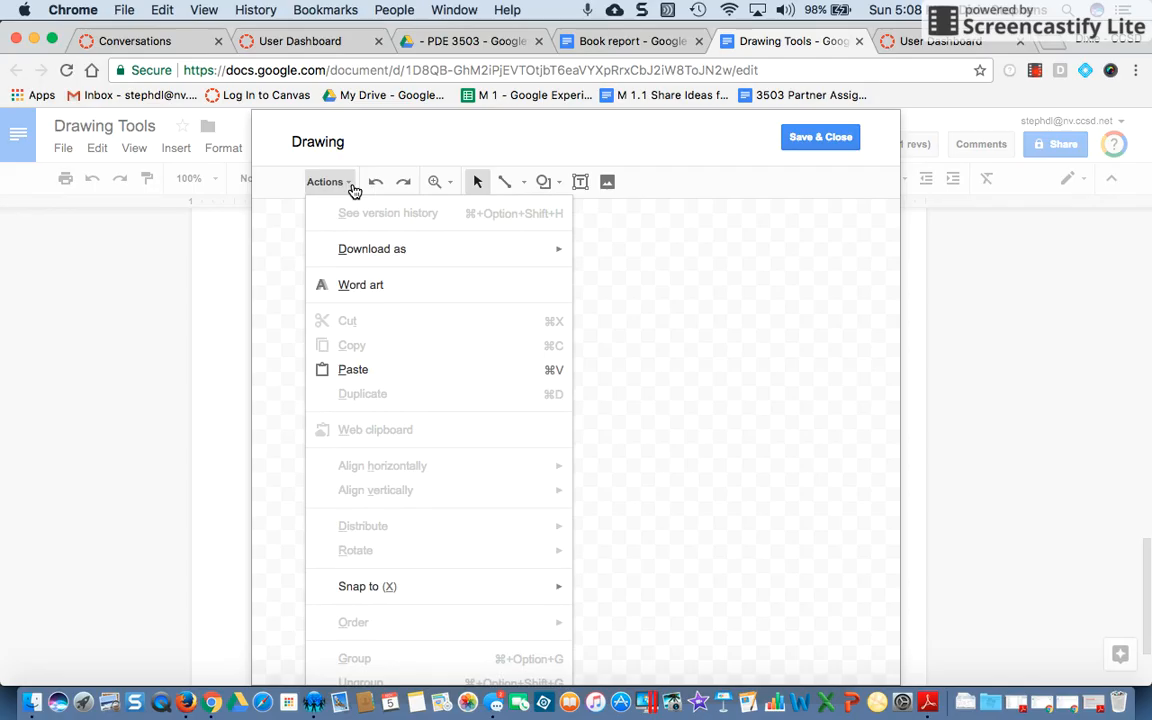
pyautogui.moveTo(360, 262)
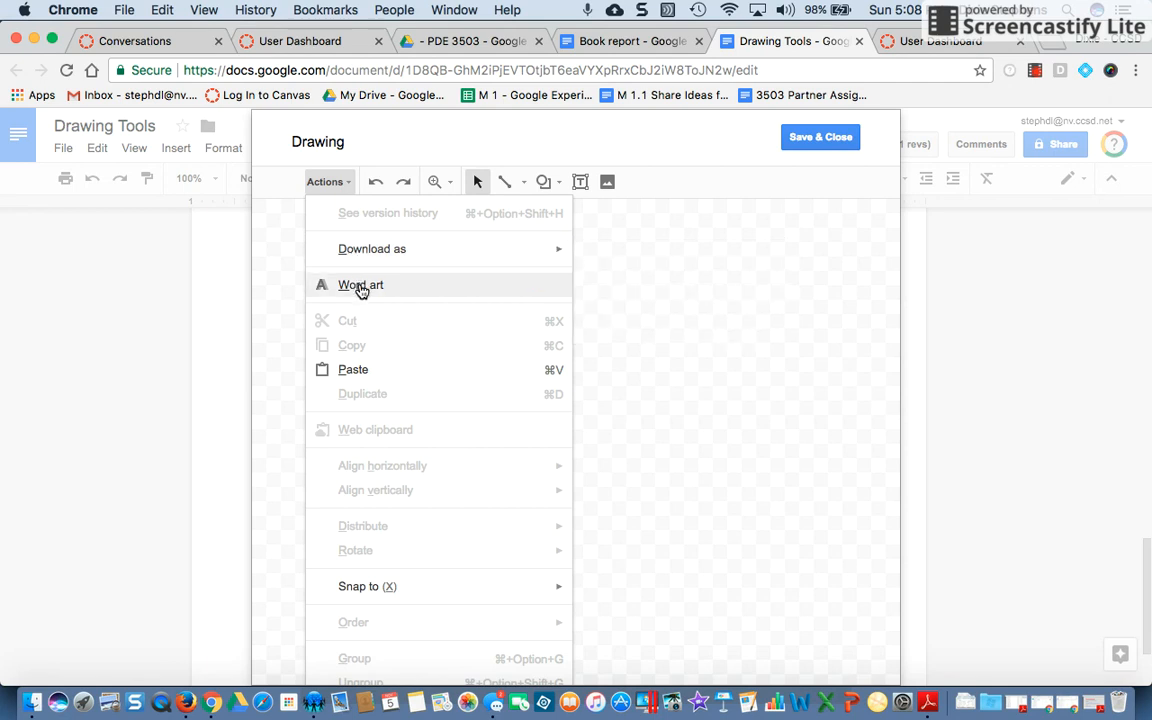
pyautogui.click(721, 453)
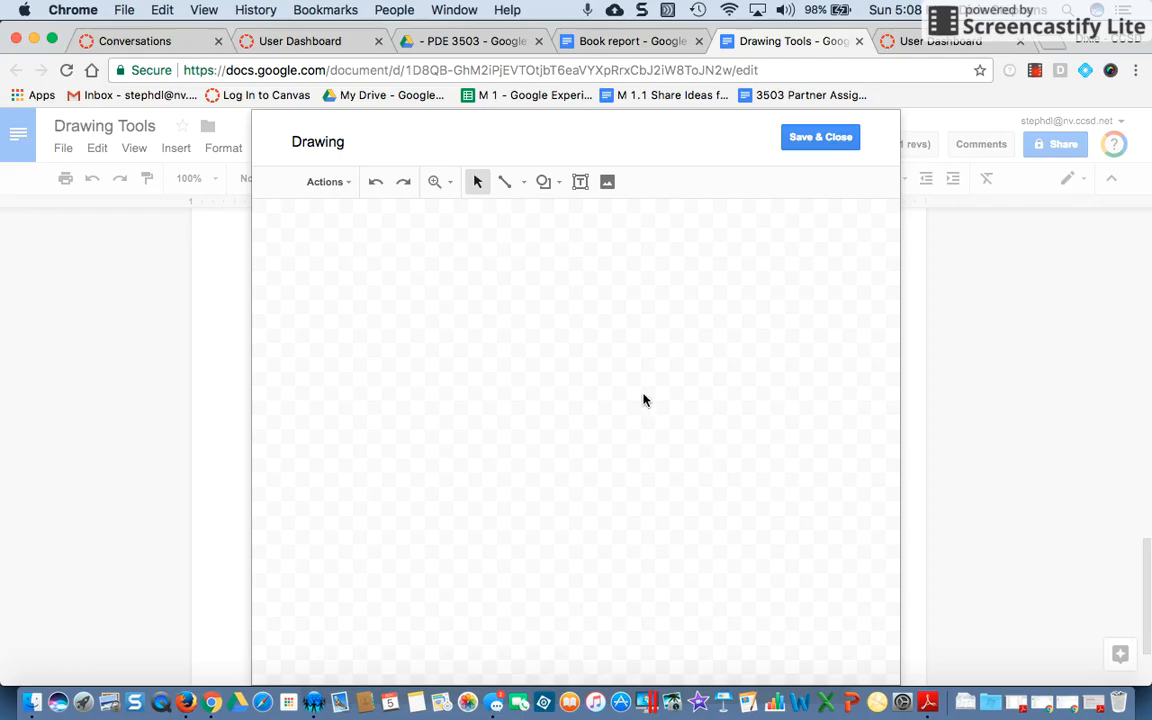
# Insert a cartoon turkey picture into the drawing from an image search for Turkey
pyautogui.click(608, 186)
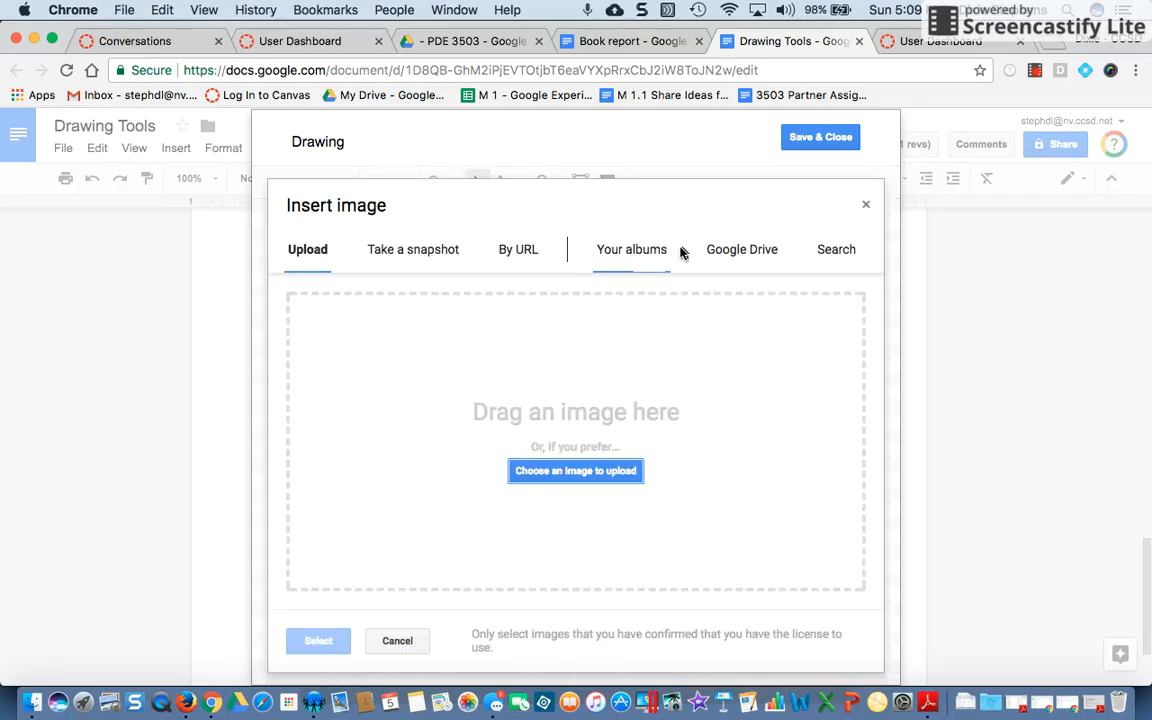
pyautogui.click(837, 249)
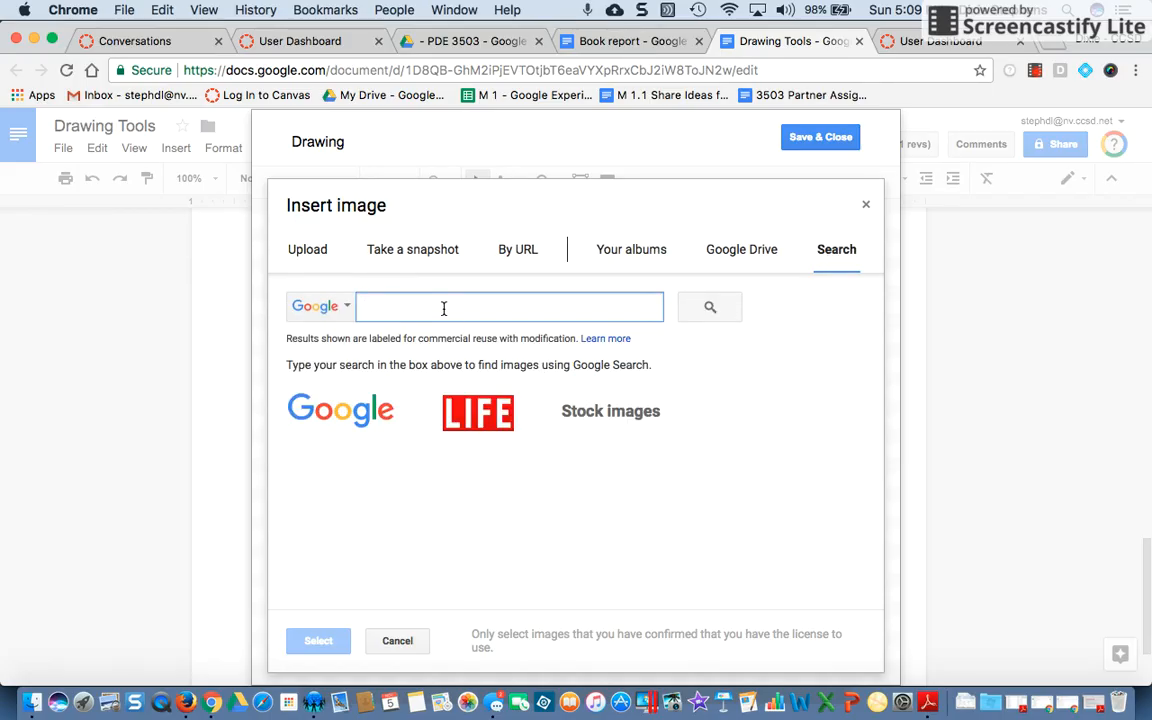
pyautogui.write('Turkey')
pyautogui.press('Return')
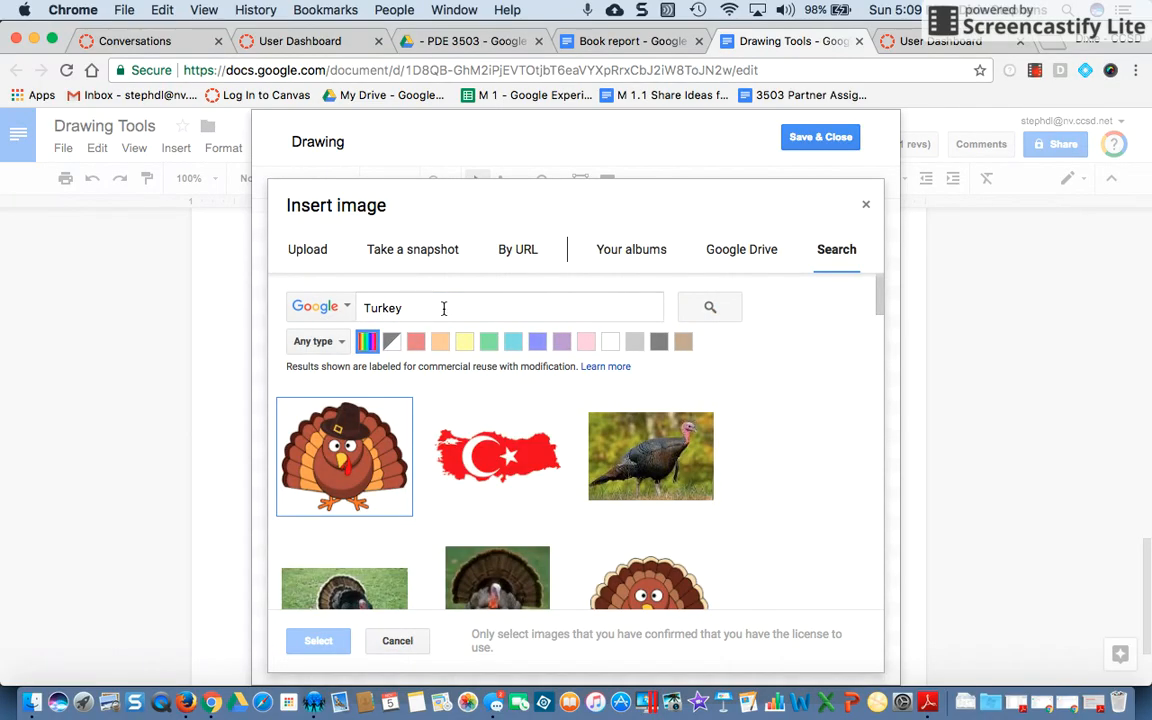
pyautogui.scroll(-2, 450, 420)
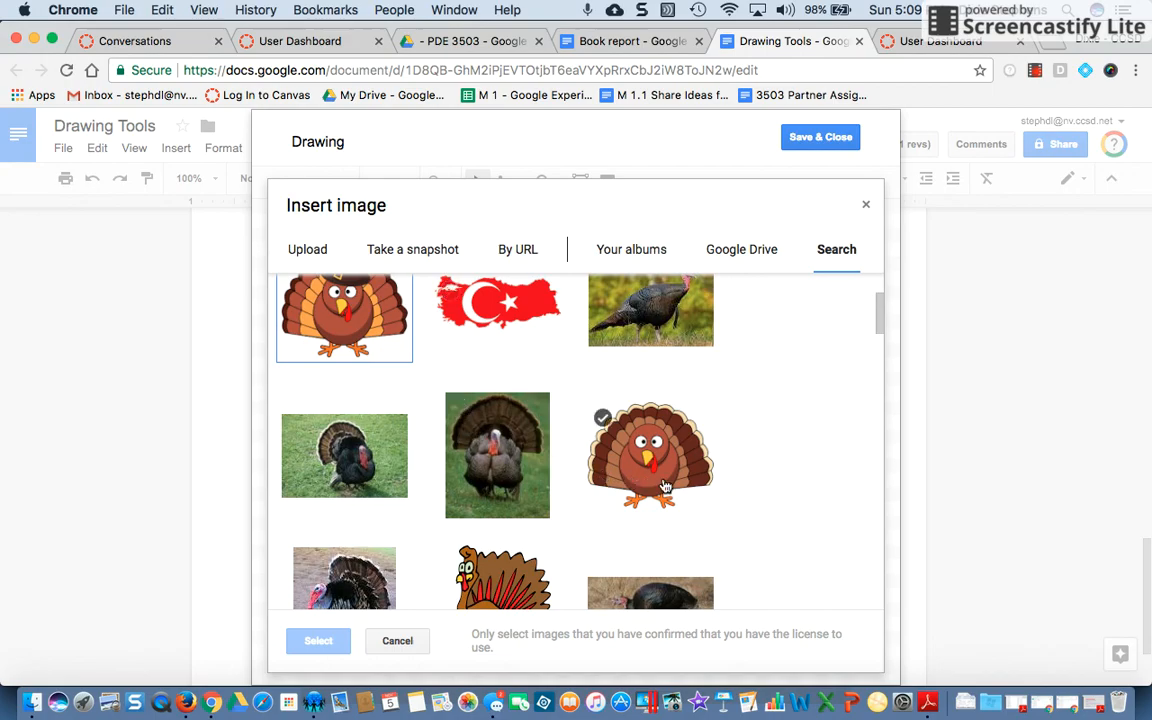
pyautogui.click(603, 437)
pyautogui.click(310, 640)
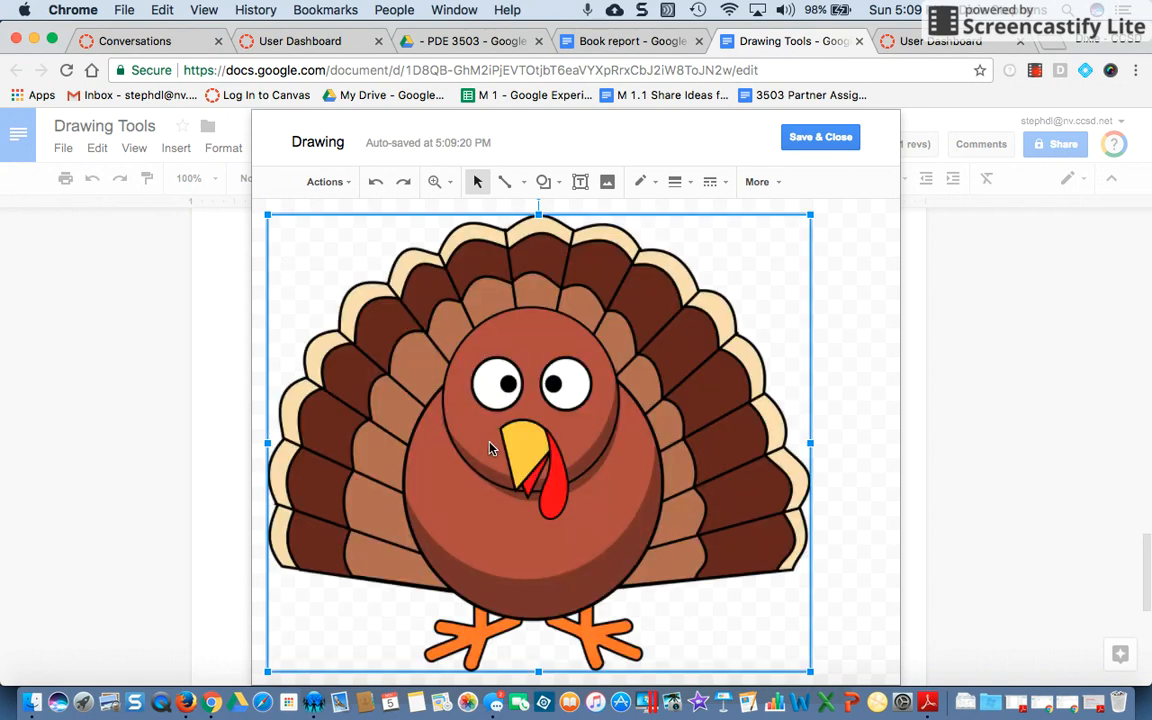
# Resize and reposition the turkey image so it sits centered in the lower canvas
pyautogui.moveTo(268, 215); pyautogui.dragTo(385, 314)
pyautogui.moveTo(588, 378); pyautogui.dragTo(566, 323)
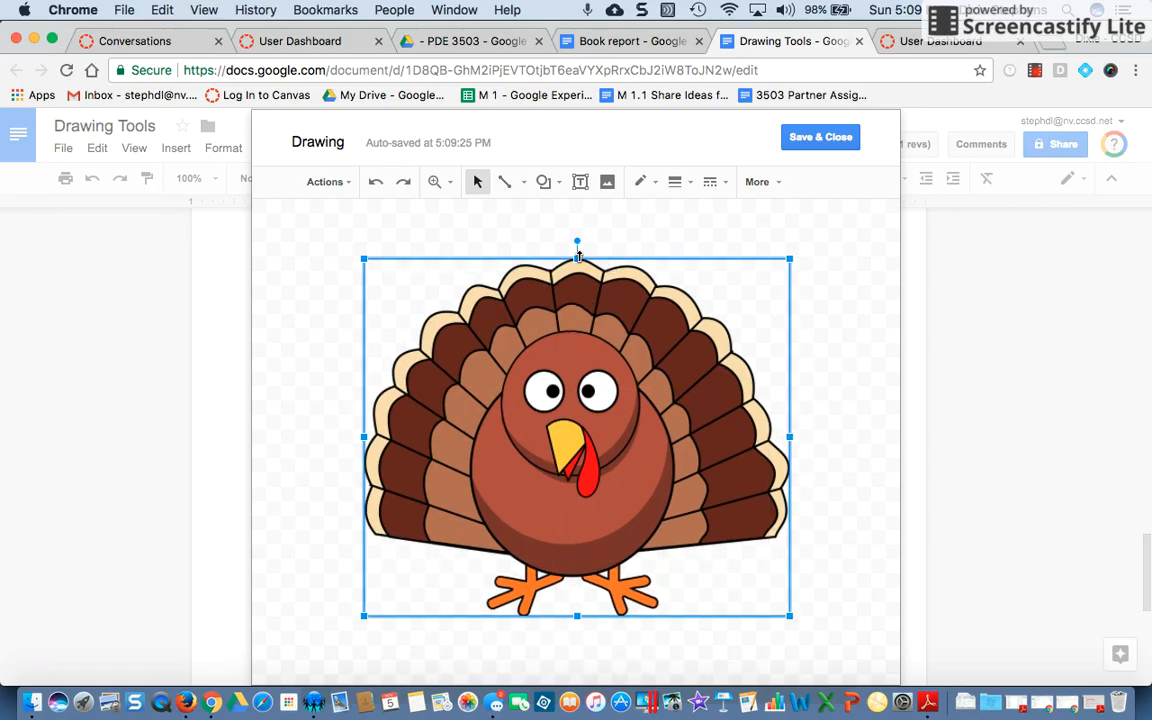
pyautogui.moveTo(577, 257); pyautogui.dragTo(577, 380)
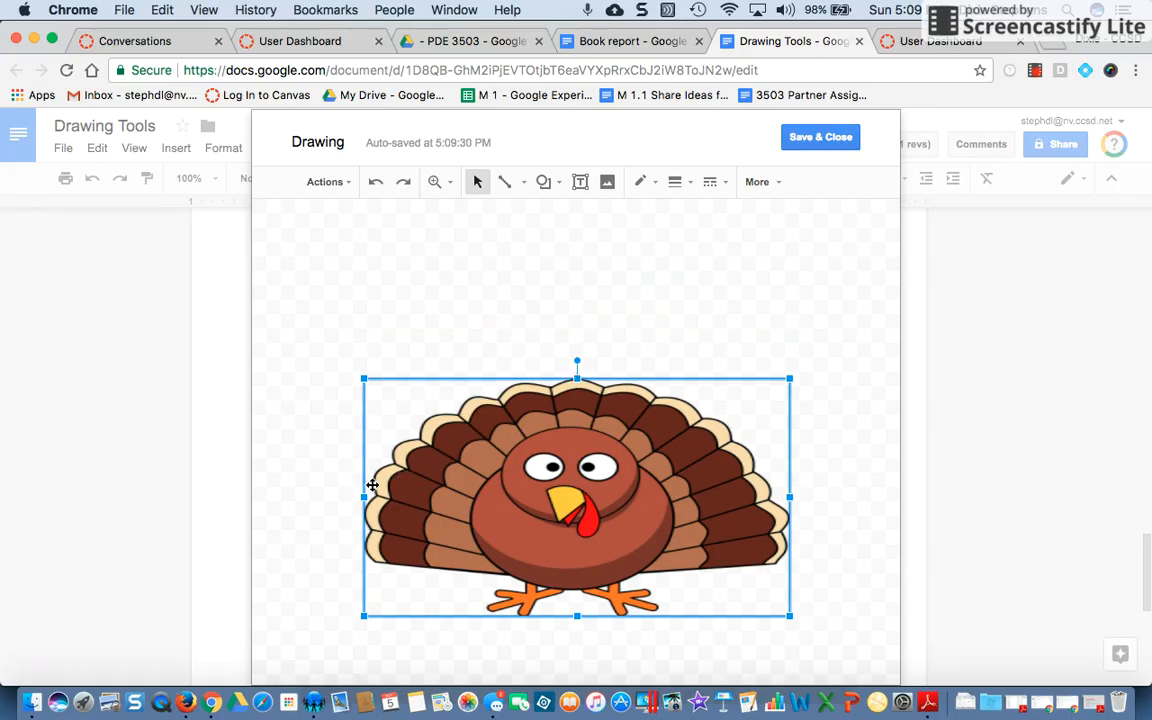
pyautogui.moveTo(370, 501); pyautogui.dragTo(487, 482)
pyautogui.moveTo(620, 468); pyautogui.dragTo(504, 400)
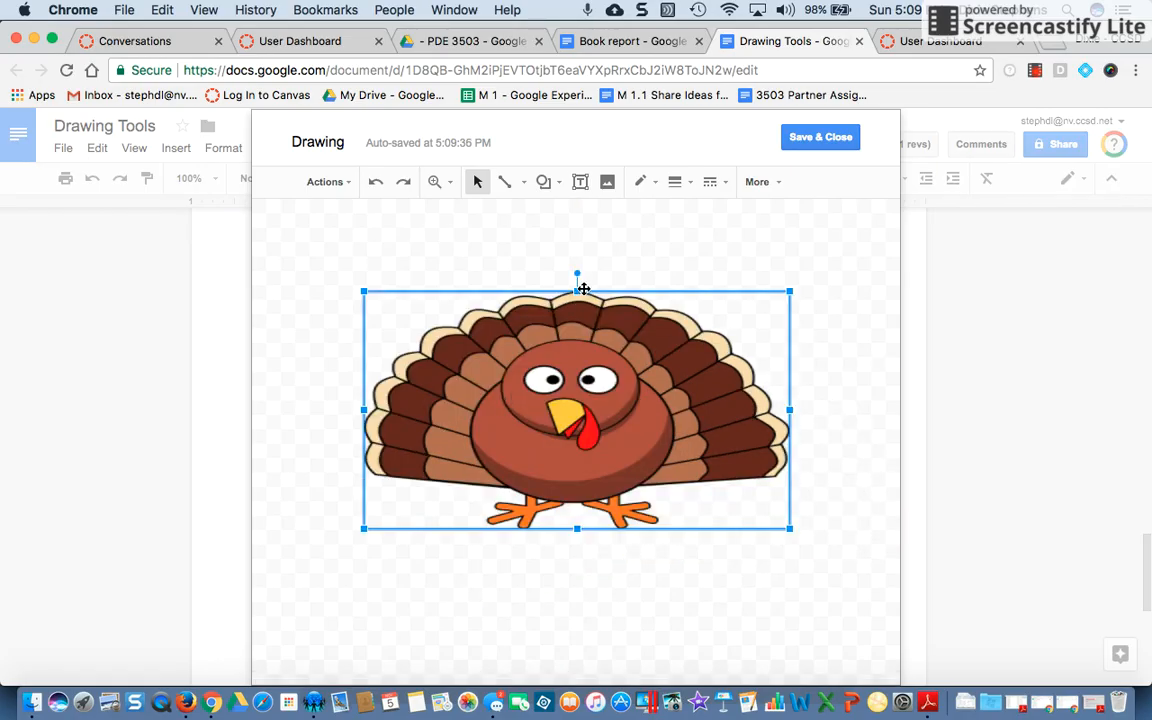
pyautogui.moveTo(577, 289); pyautogui.dragTo(577, 222)
pyautogui.moveTo(511, 290); pyautogui.dragTo(566, 364)
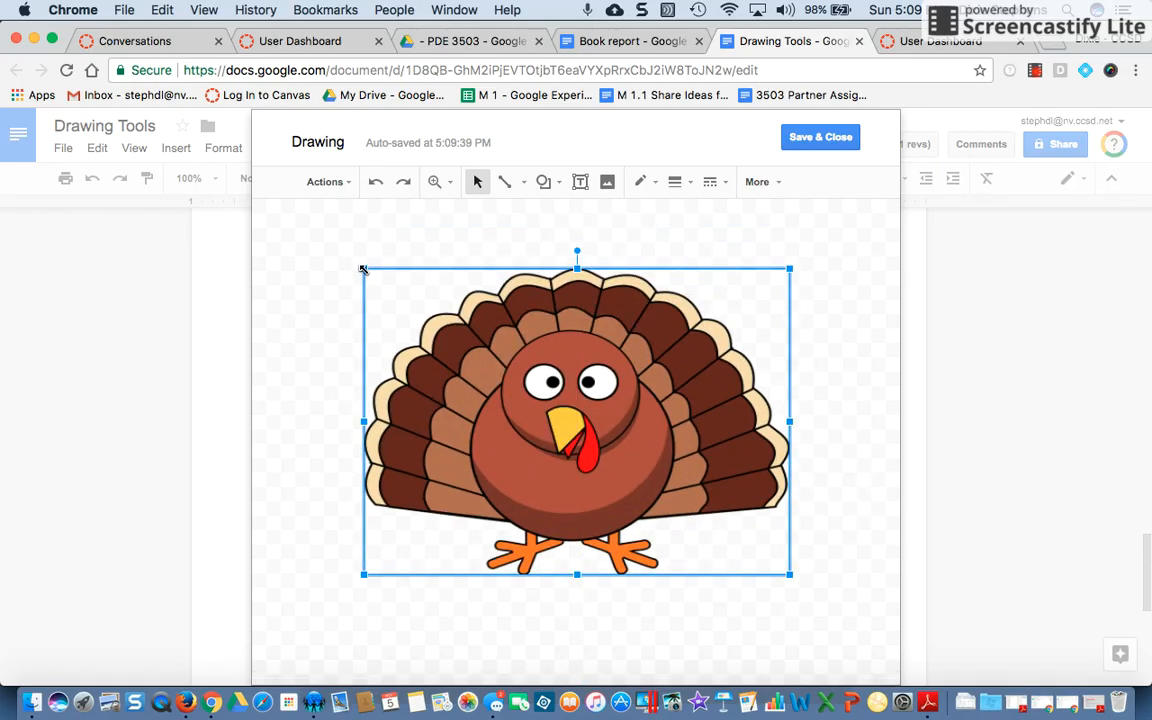
pyautogui.moveTo(366, 272); pyautogui.dragTo(403, 297)
pyautogui.moveTo(590, 400); pyautogui.dragTo(577, 380)
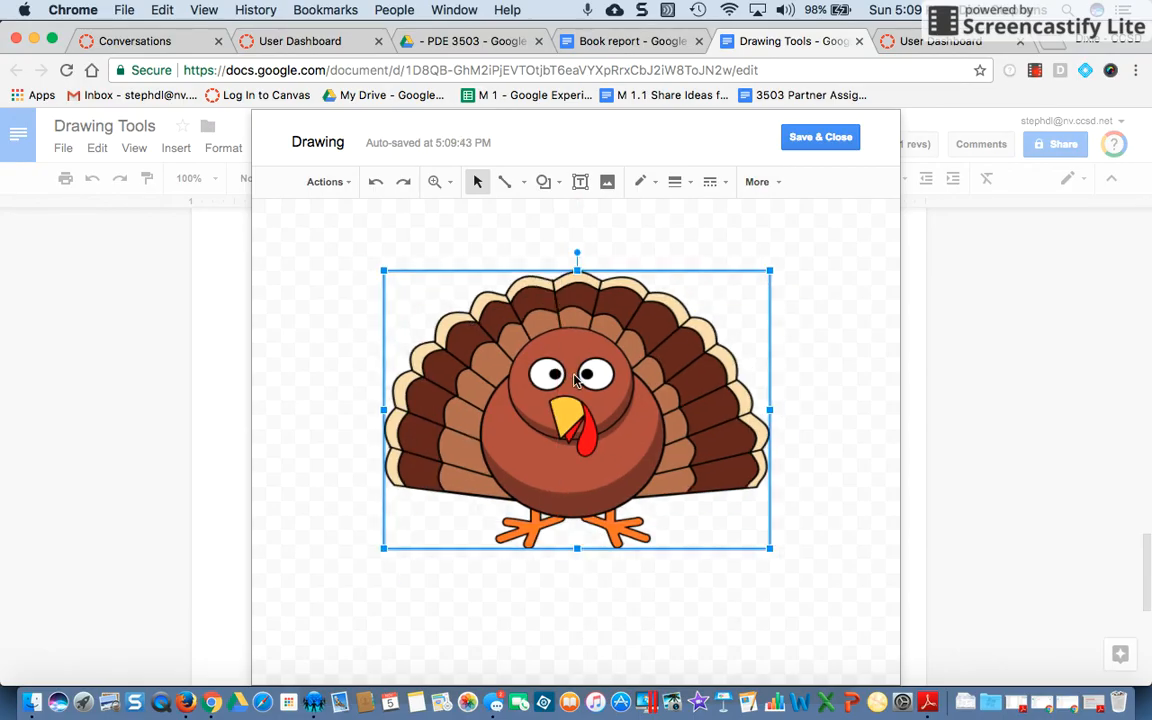
# Add a text box above the turkey reading My Favorite Holiday
pyautogui.click(355, 449)
pyautogui.click(548, 422)
pyautogui.click(580, 183)
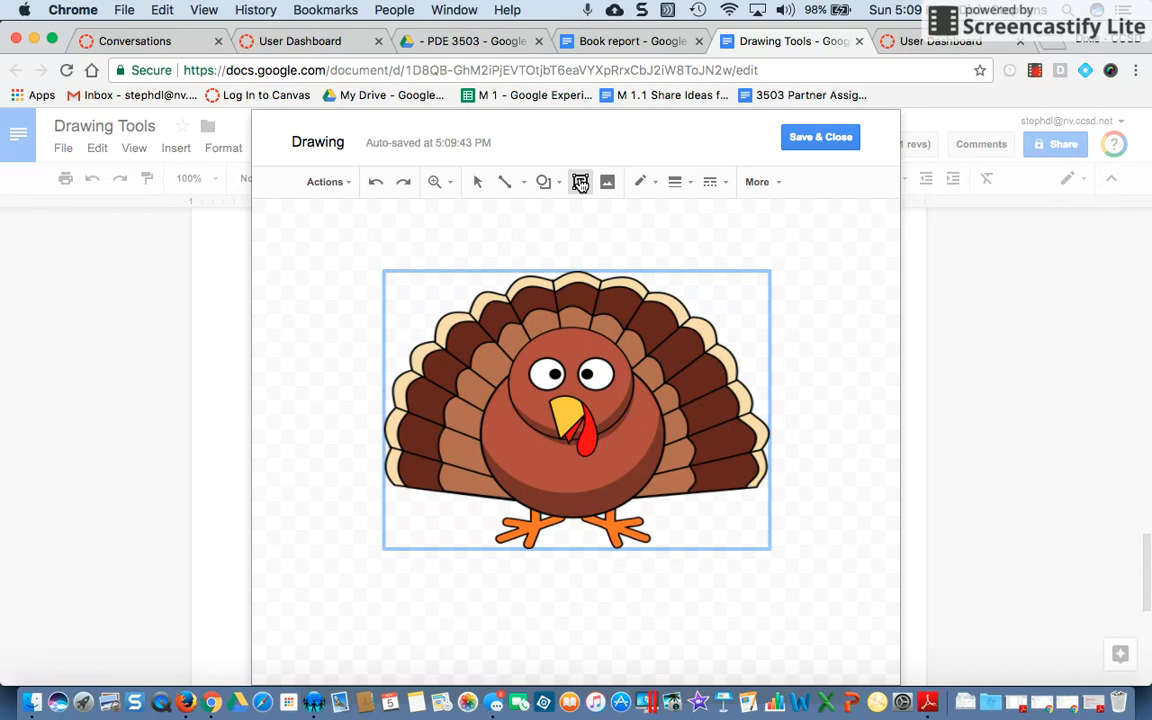
pyautogui.moveTo(378, 231); pyautogui.dragTo(768, 262)
pyautogui.write('My Favorite Holiday')
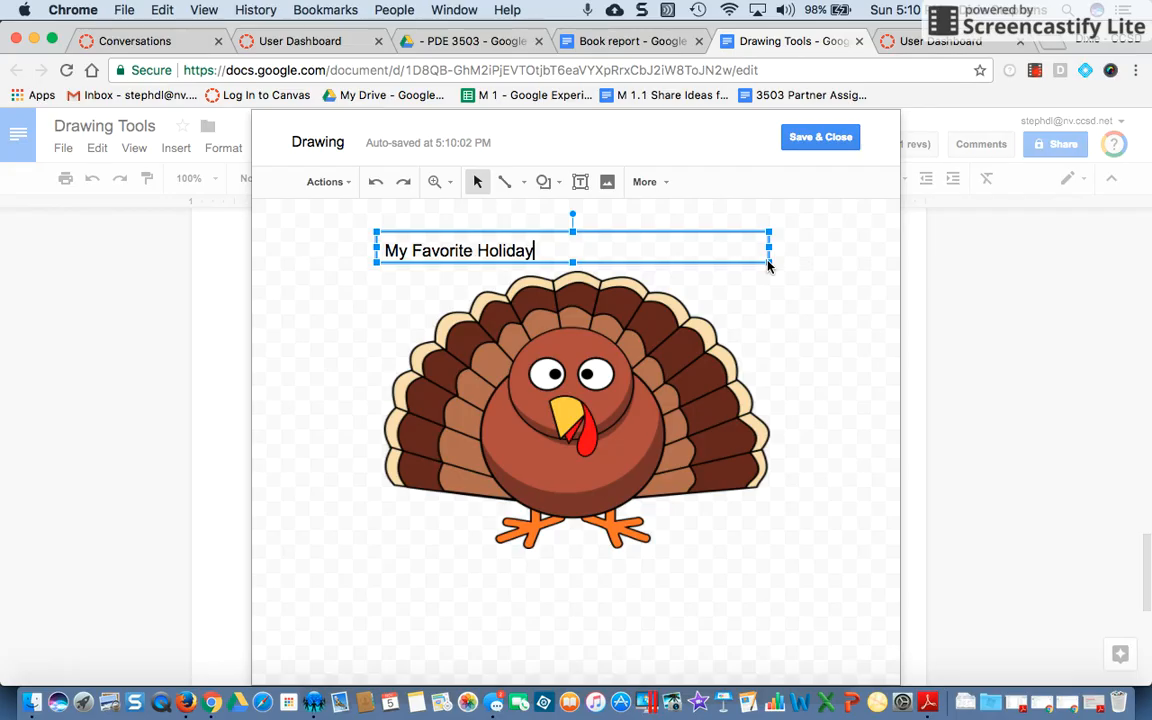
pyautogui.click(666, 185)
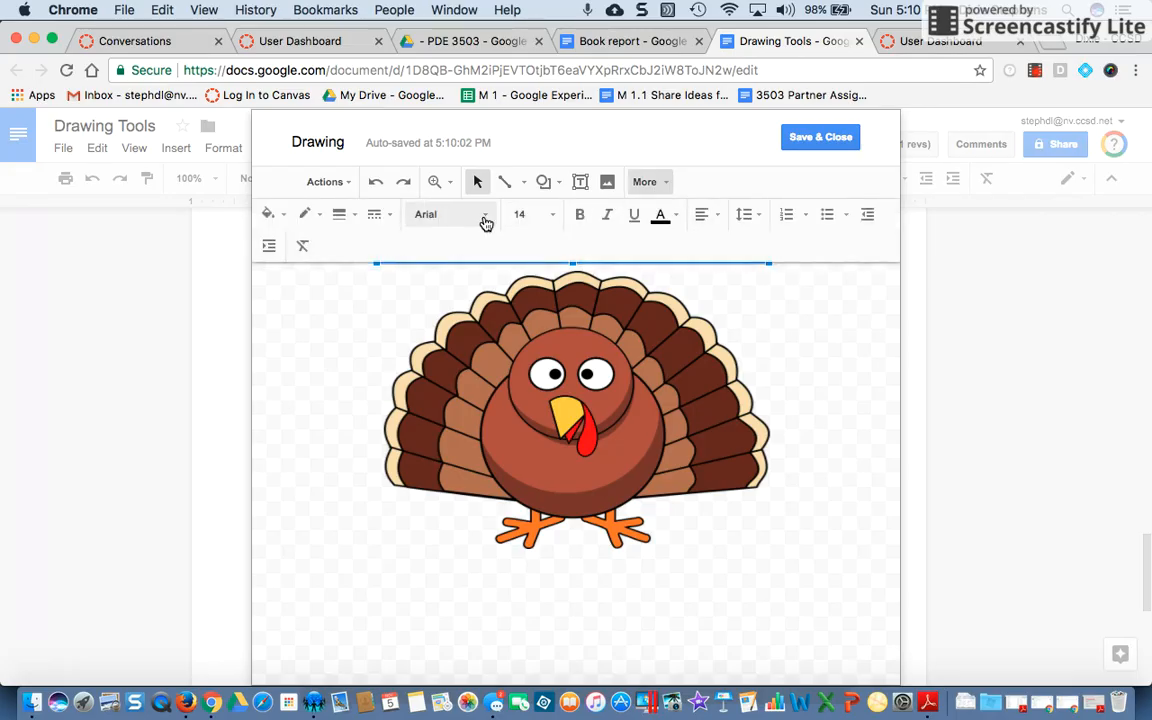
pyautogui.click(484, 218)
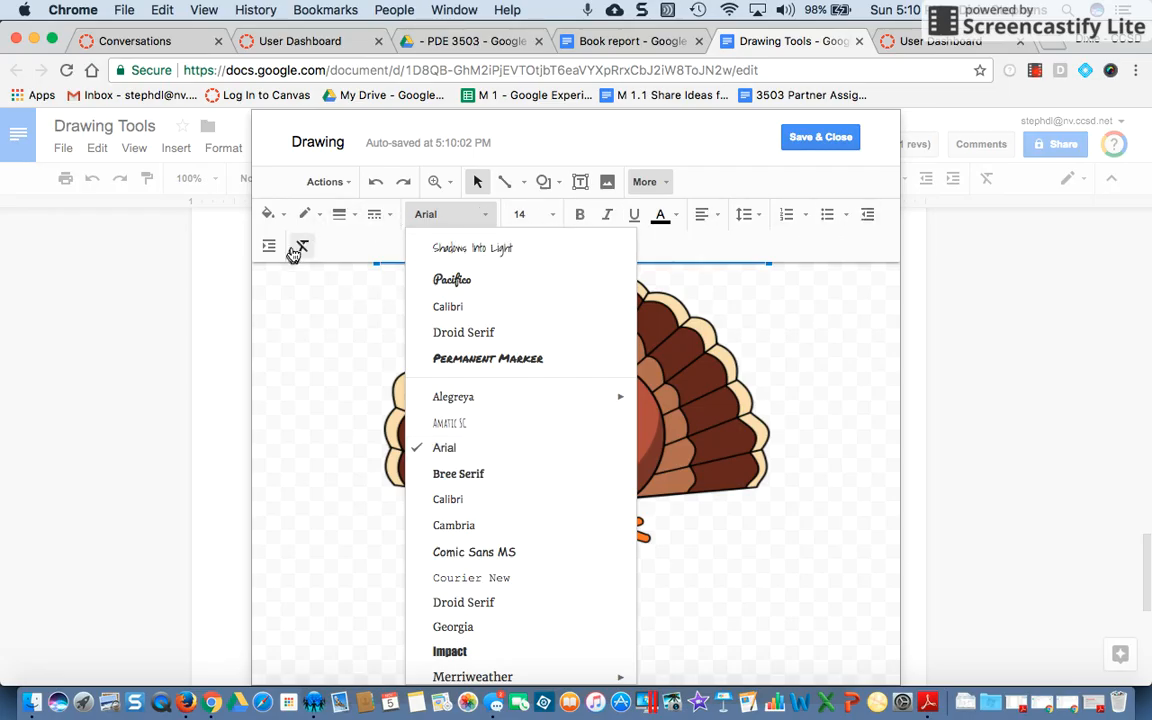
pyautogui.click(296, 306)
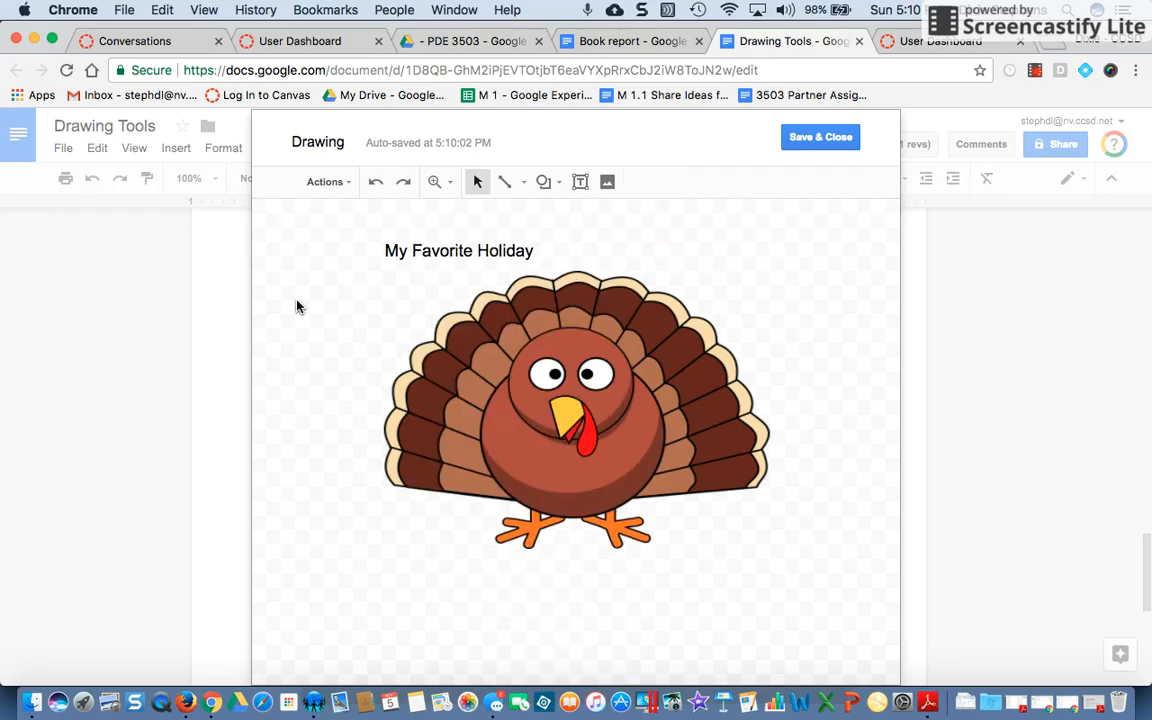
# Narrow the title text box and move it to center above the turkey
pyautogui.click(450, 252)
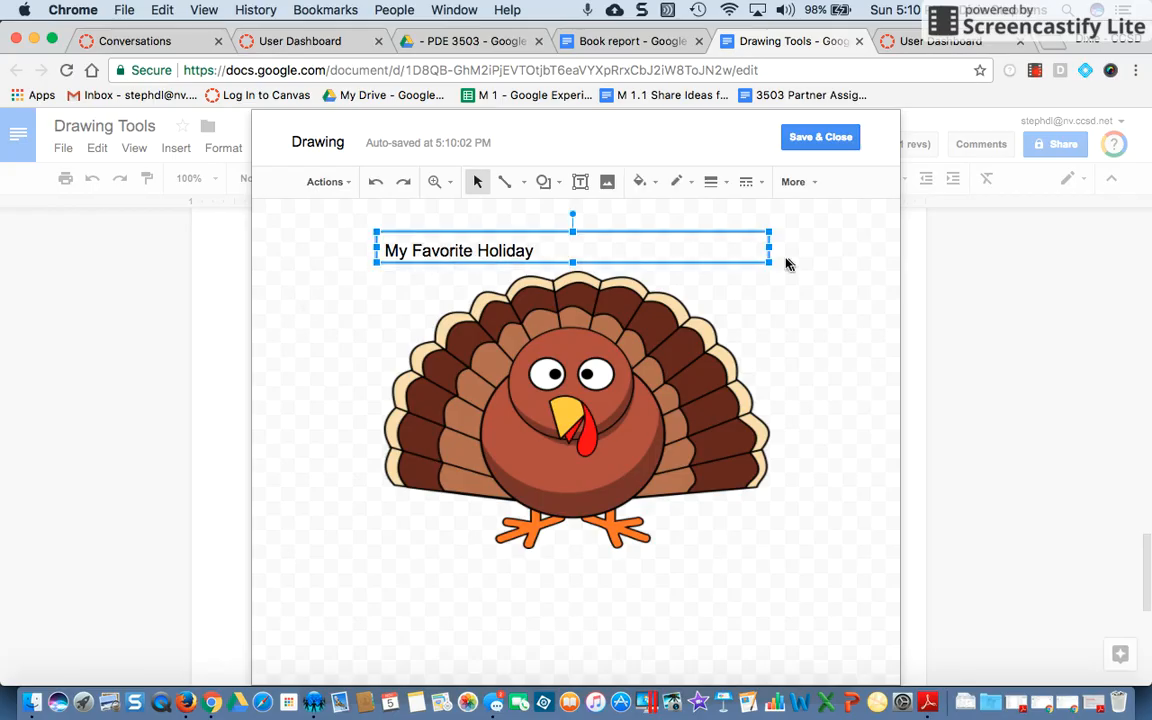
pyautogui.moveTo(769, 247); pyautogui.dragTo(672, 249)
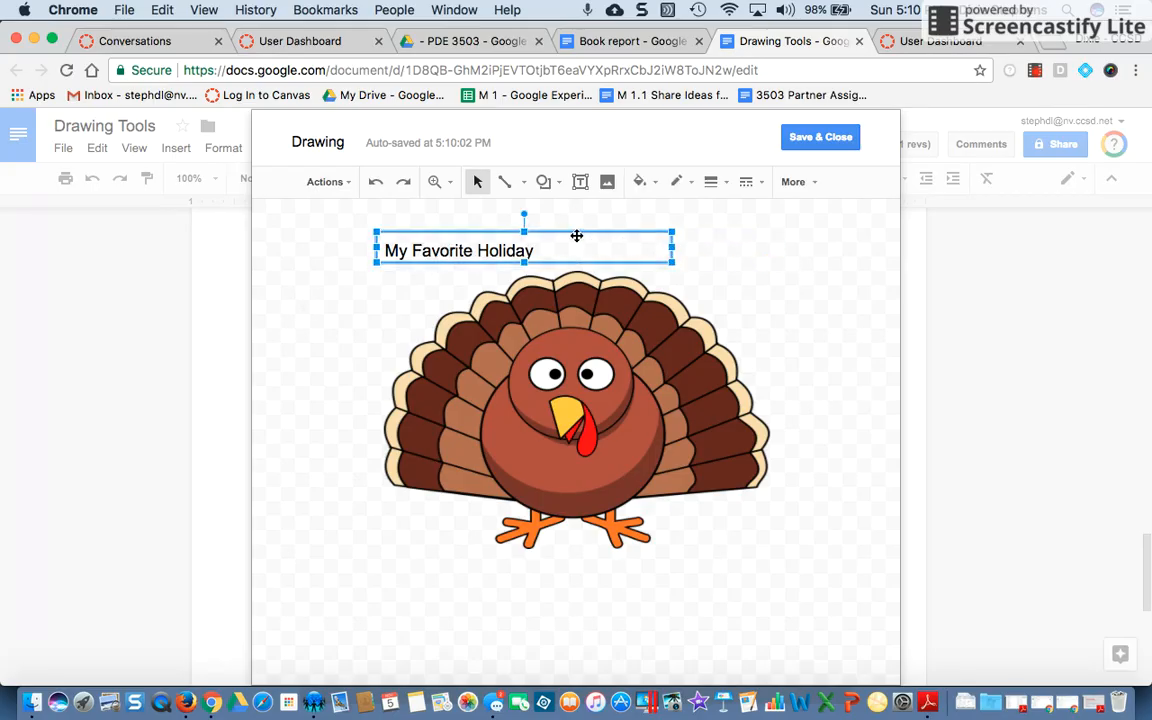
pyautogui.moveTo(558, 234); pyautogui.dragTo(608, 232)
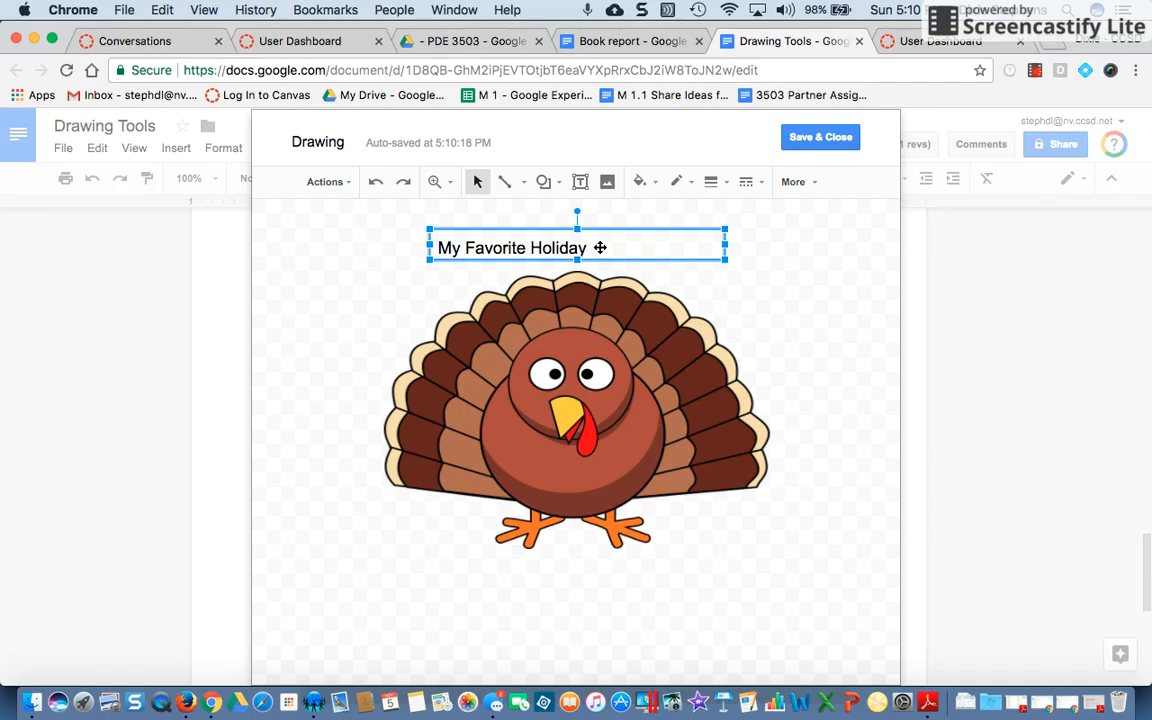
# Center-align the My Favorite Holiday text within its box
pyautogui.click(793, 183)
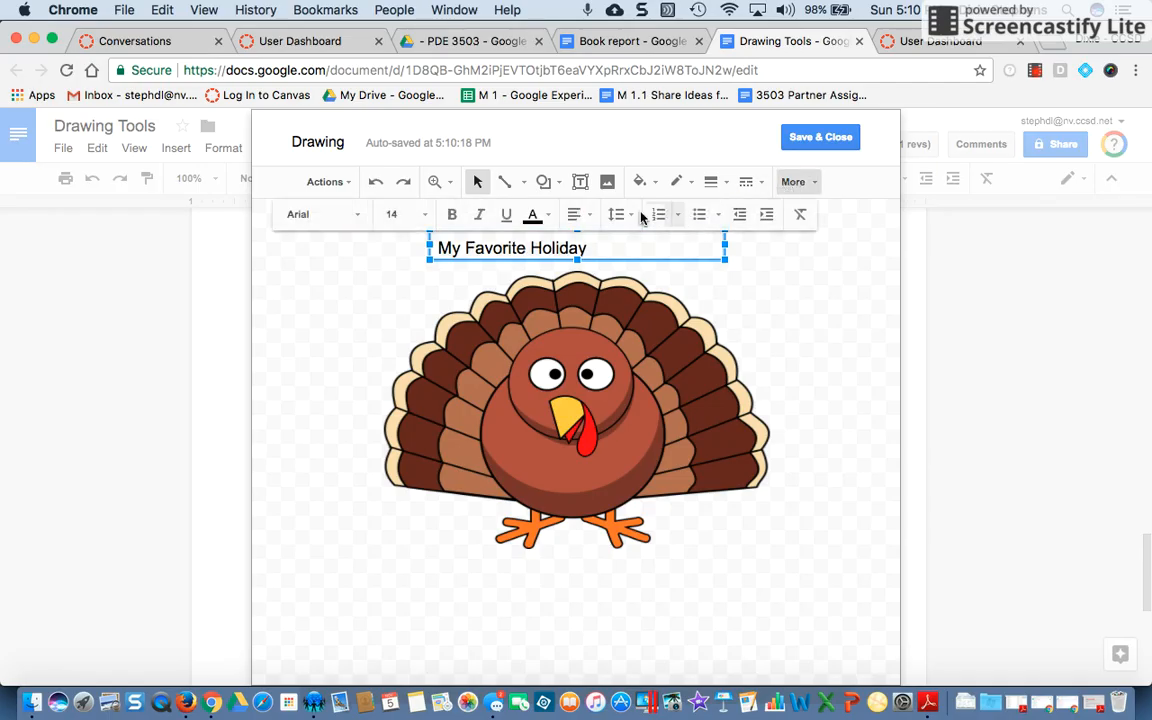
pyautogui.click(593, 218)
pyautogui.click(603, 244)
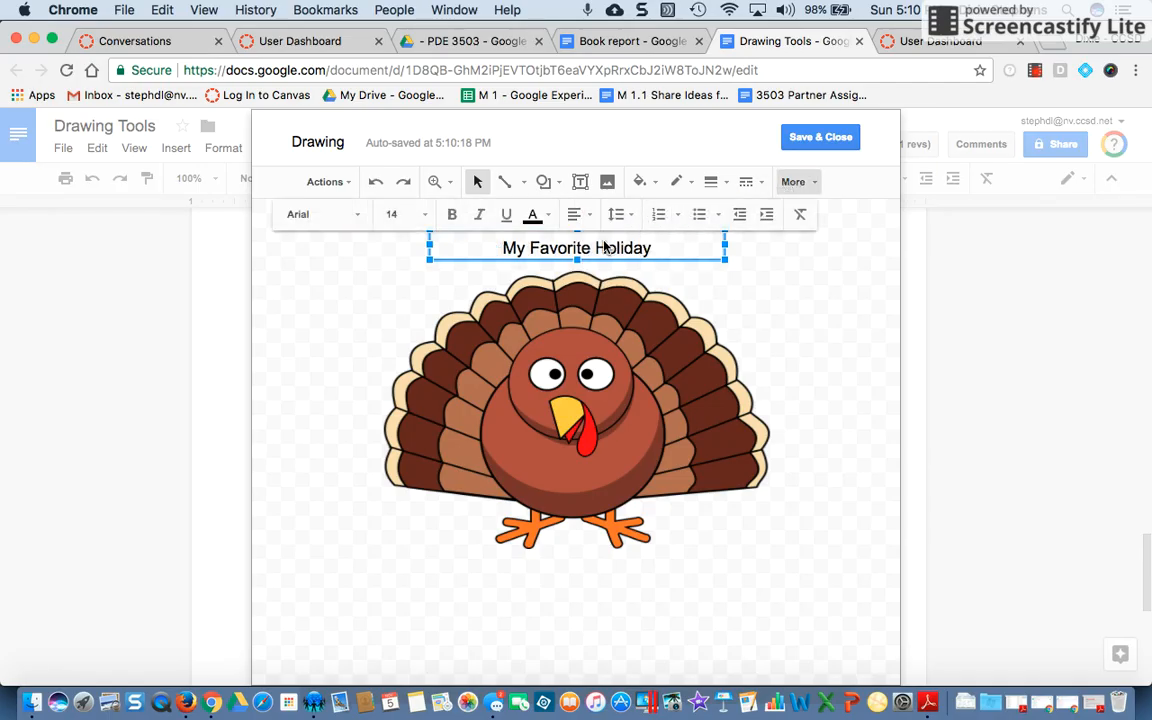
# Set the title text's font to Shadows Into Light and its size to 30
pyautogui.click(356, 215)
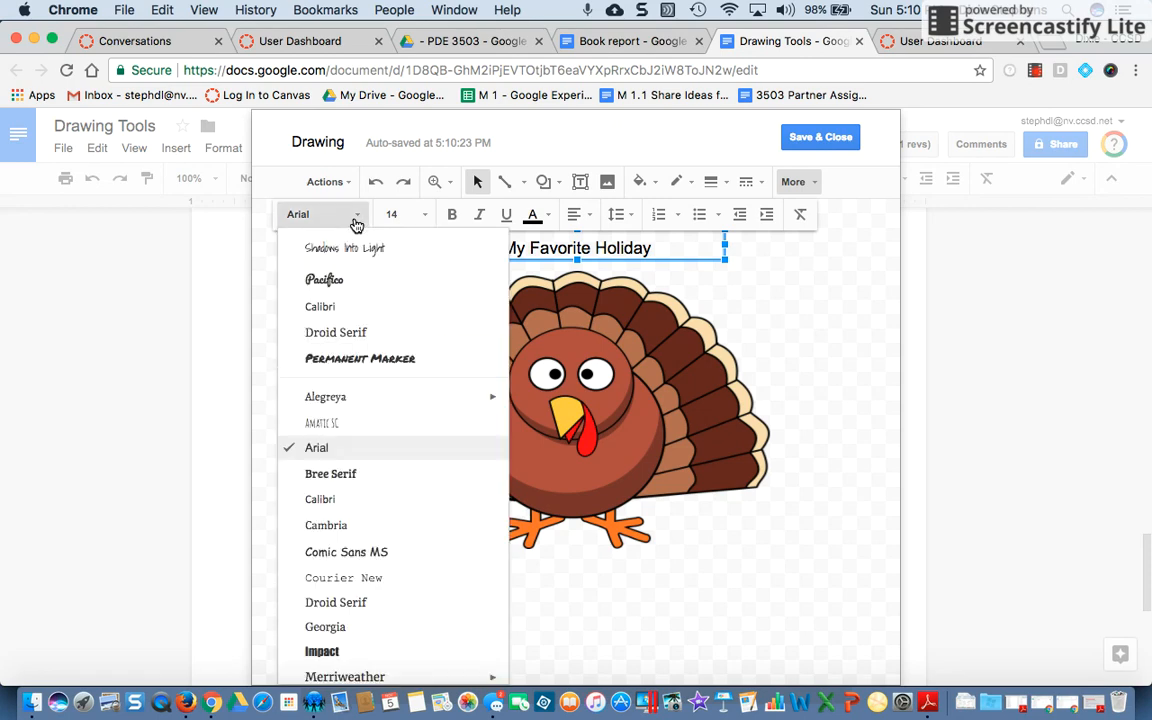
pyautogui.click(318, 248)
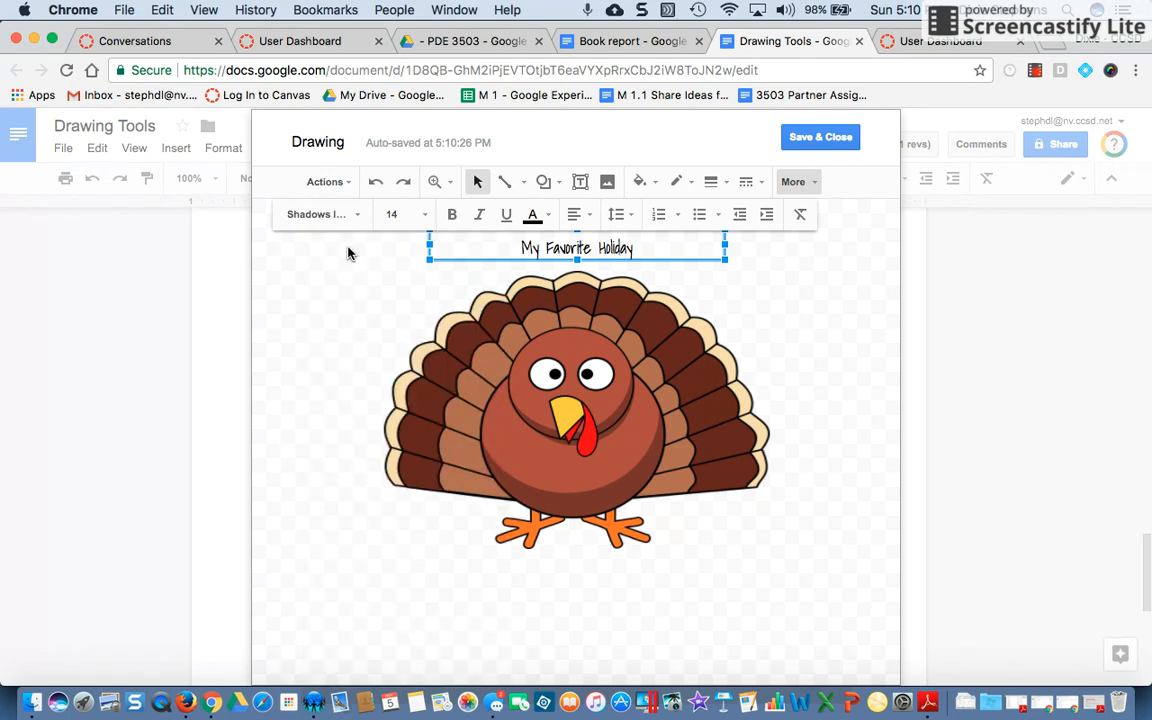
pyautogui.click(425, 217)
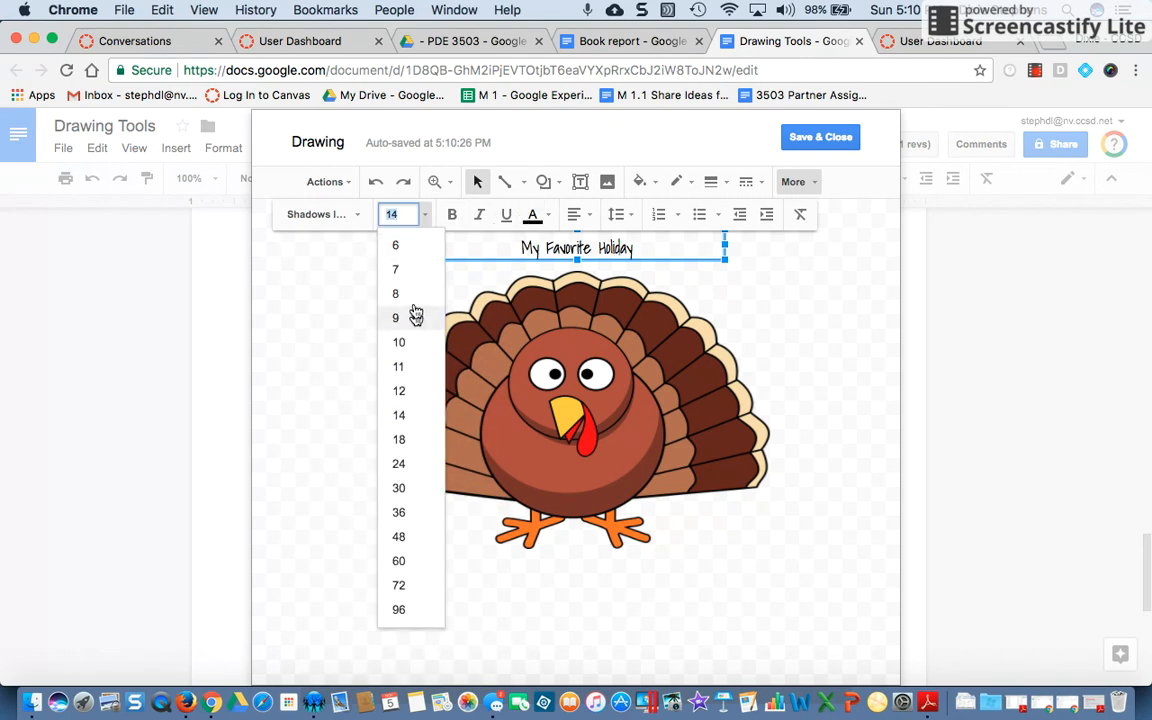
pyautogui.click(402, 391)
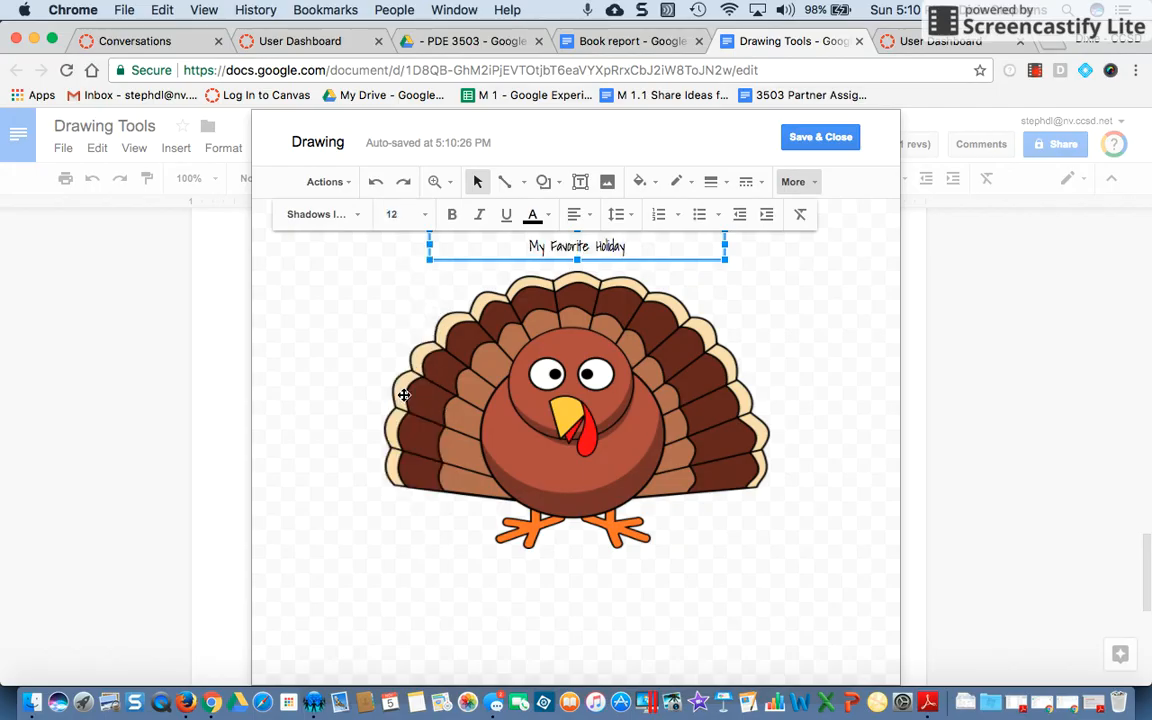
pyautogui.click(428, 218)
pyautogui.click(394, 488)
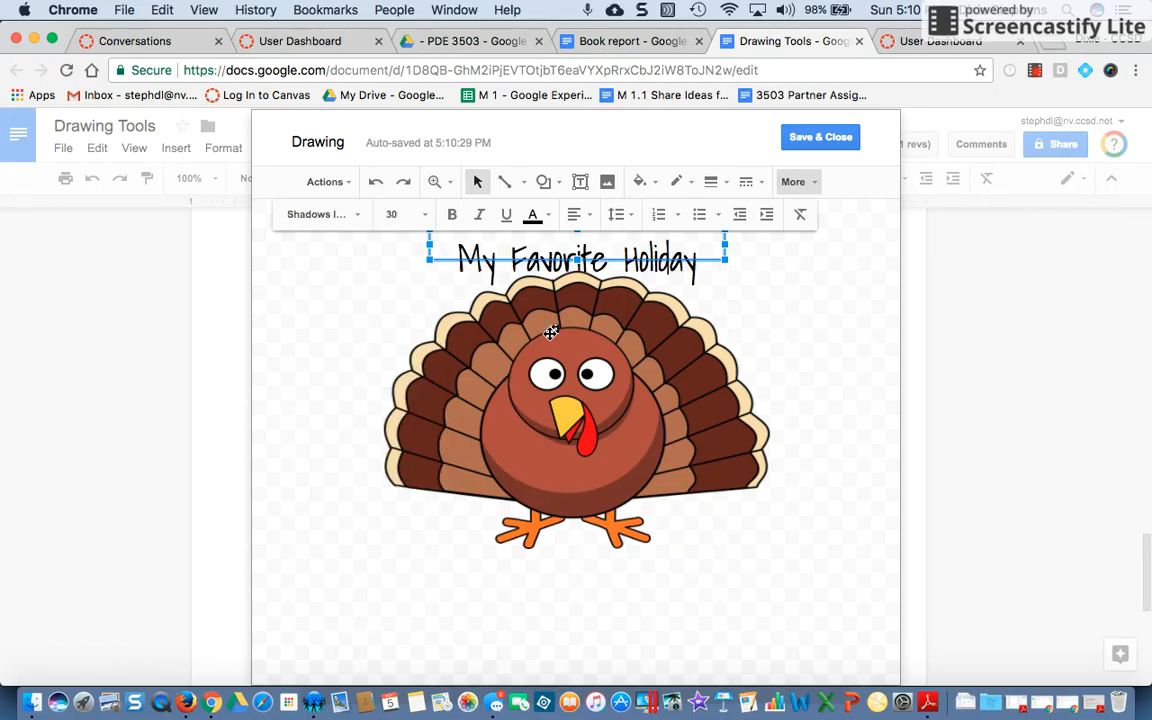
# Enlarge the title text box's height so the bigger text fits inside it
pyautogui.click(409, 303)
pyautogui.click(520, 262)
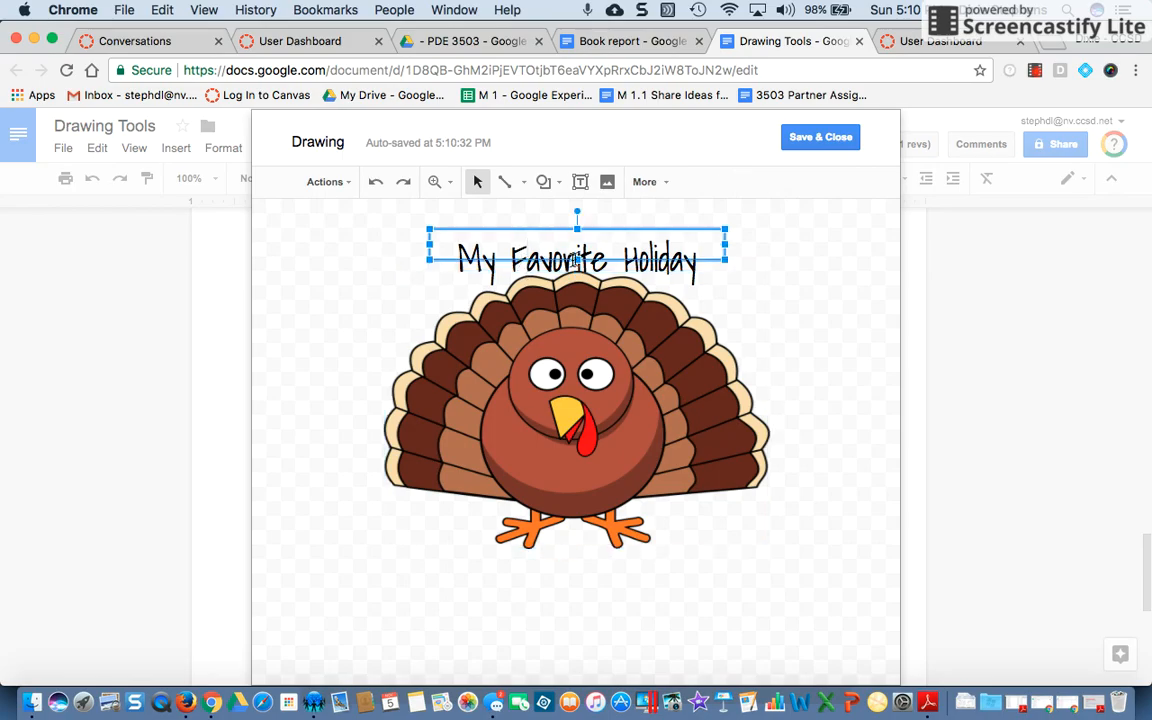
pyautogui.moveTo(577, 261); pyautogui.dragTo(579, 298)
# Color the My Favorite Holiday text orange and move its box below the turkey
pyautogui.tripleClick(573, 262)
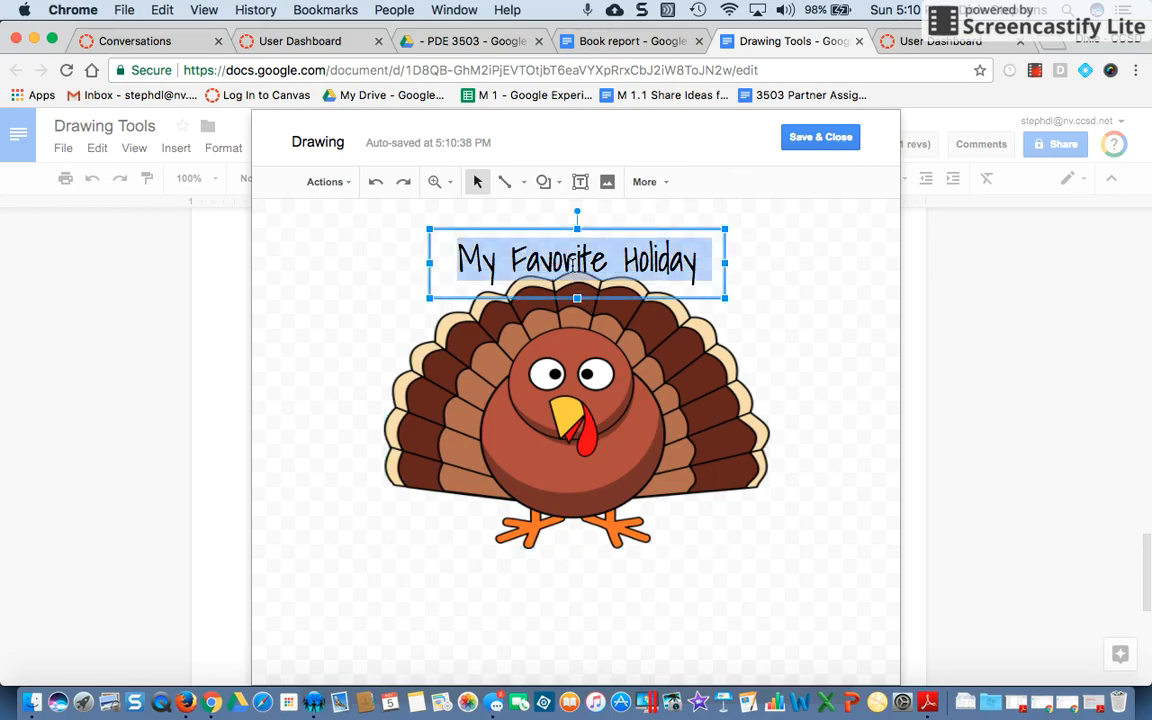
pyautogui.click(651, 186)
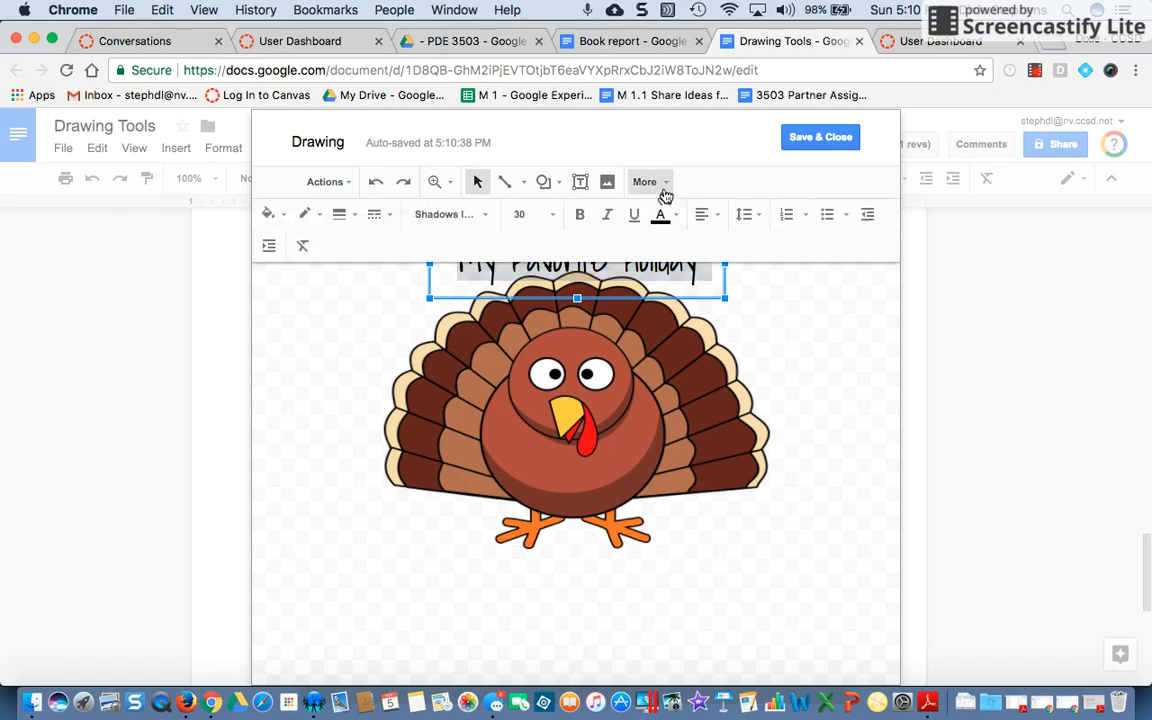
pyautogui.click(676, 220)
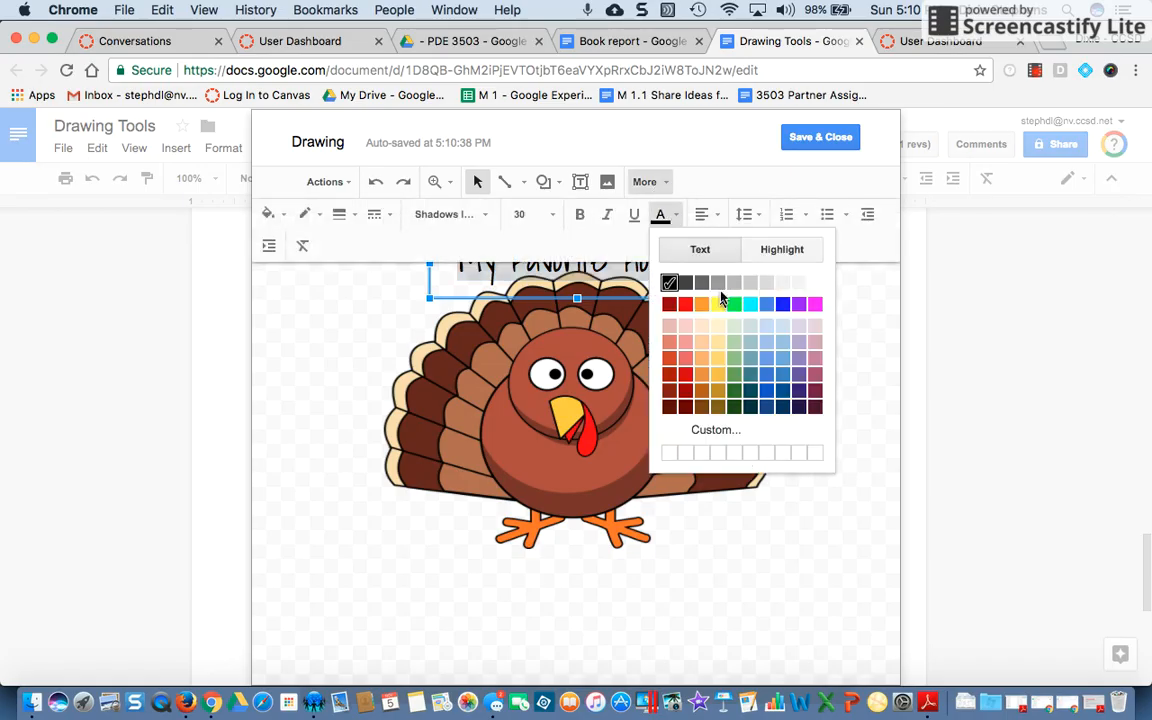
pyautogui.click(700, 375)
pyautogui.moveTo(603, 300); pyautogui.dragTo(594, 613)
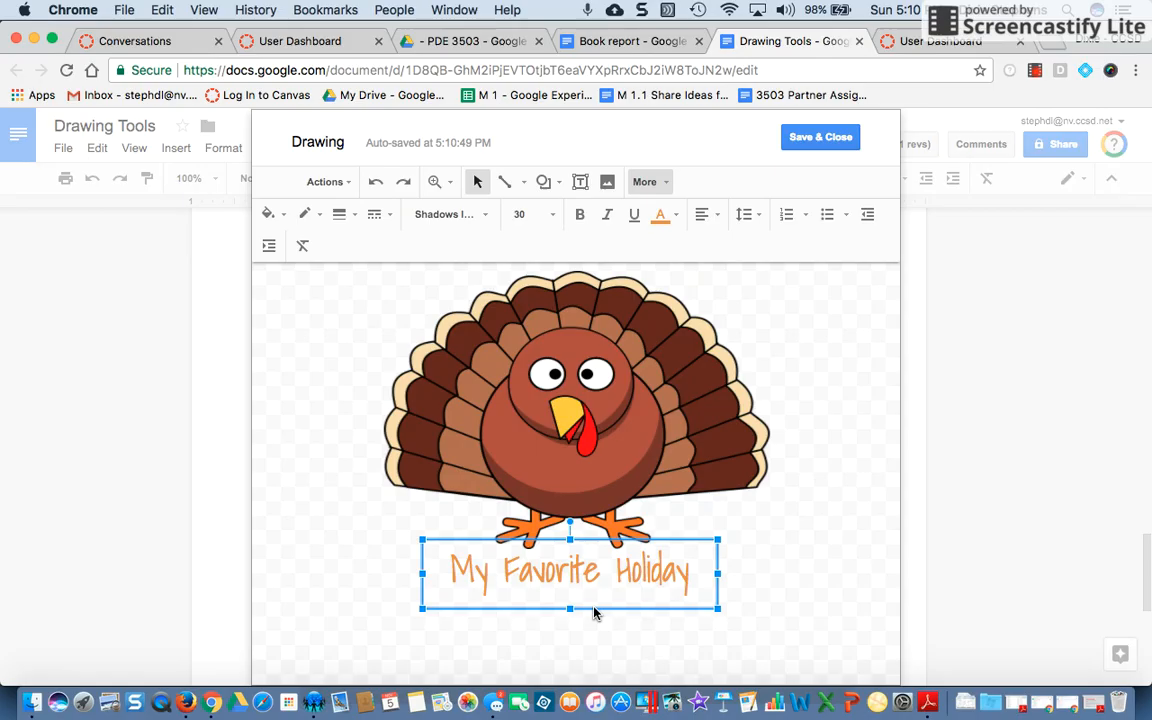
# Draw a cloud callout beside the turkey's head and enter Not my favorite holiday ; ( inside it
pyautogui.click(555, 186)
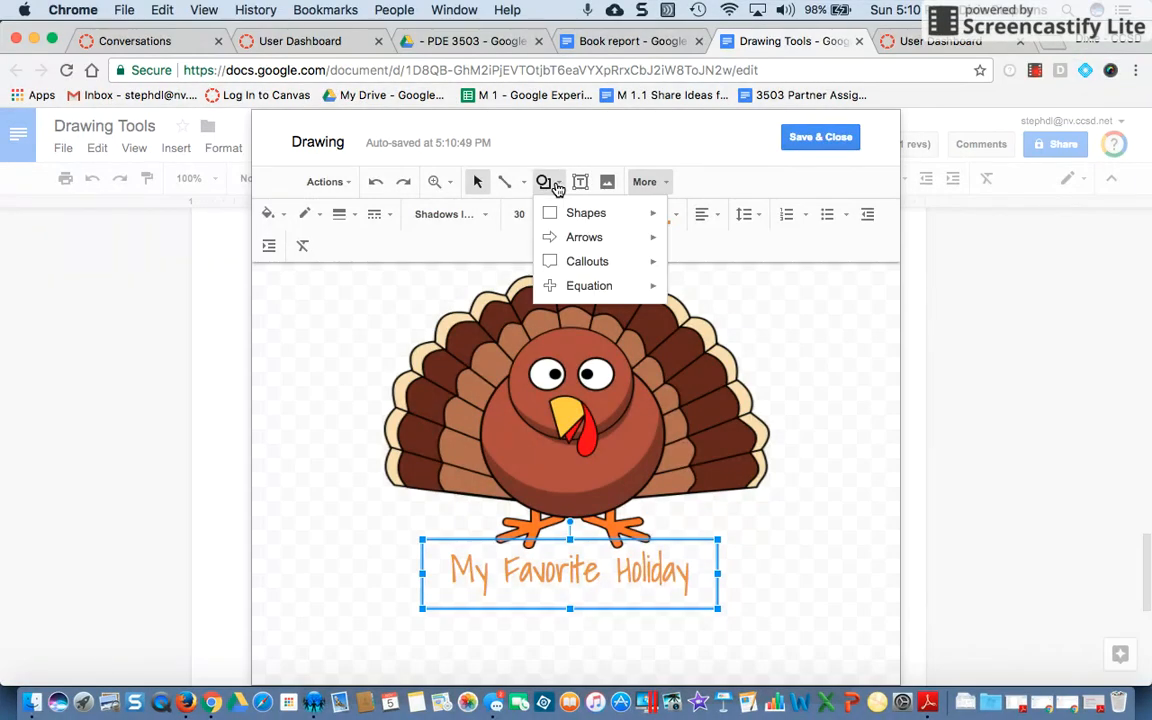
pyautogui.moveTo(566, 214)
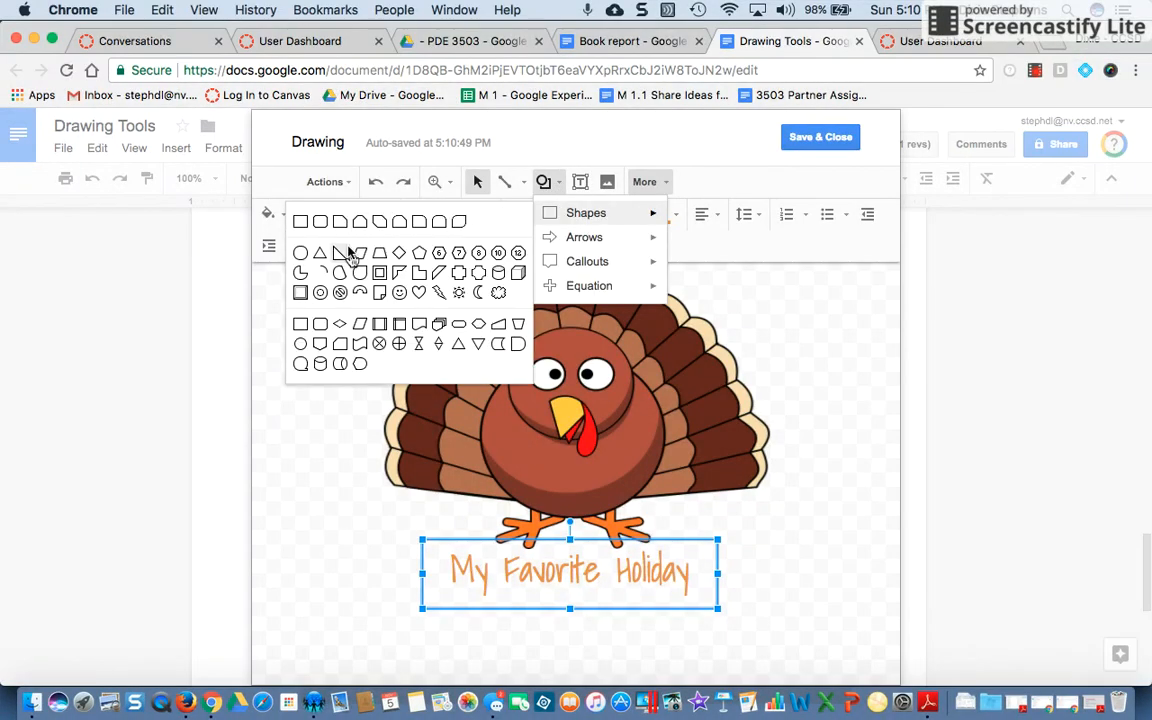
pyautogui.moveTo(569, 240)
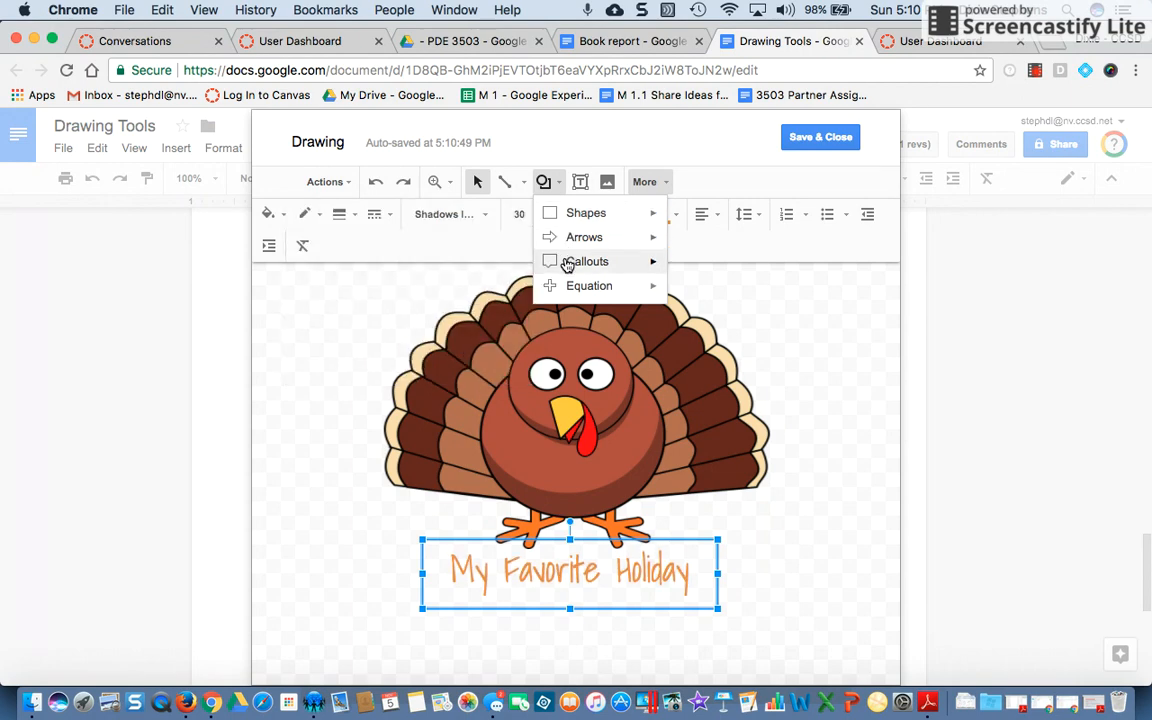
pyautogui.moveTo(567, 263)
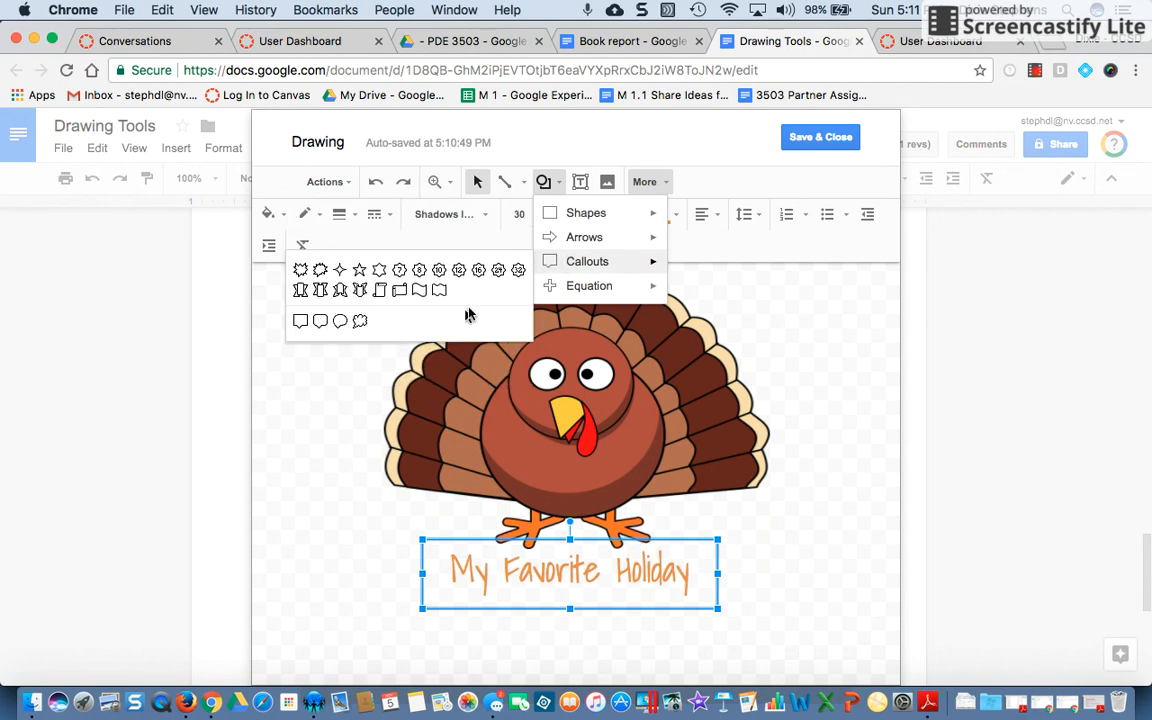
pyautogui.click(358, 322)
pyautogui.moveTo(618, 328); pyautogui.dragTo(838, 457)
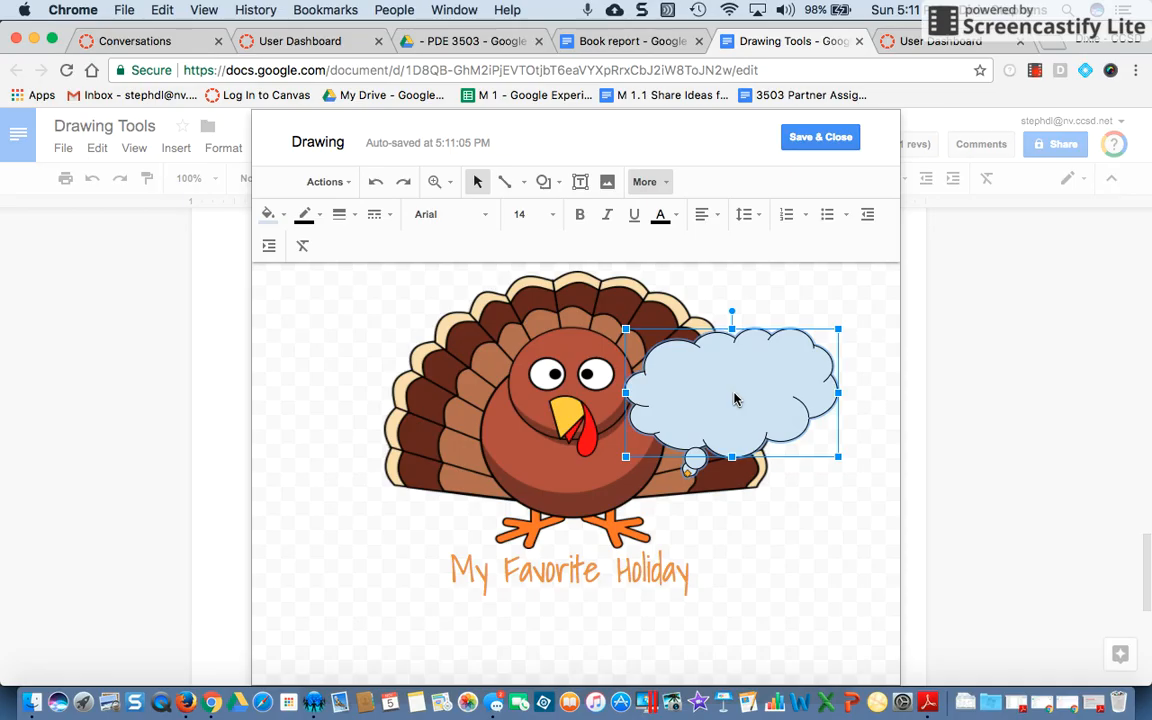
pyautogui.write('Not my favorit')
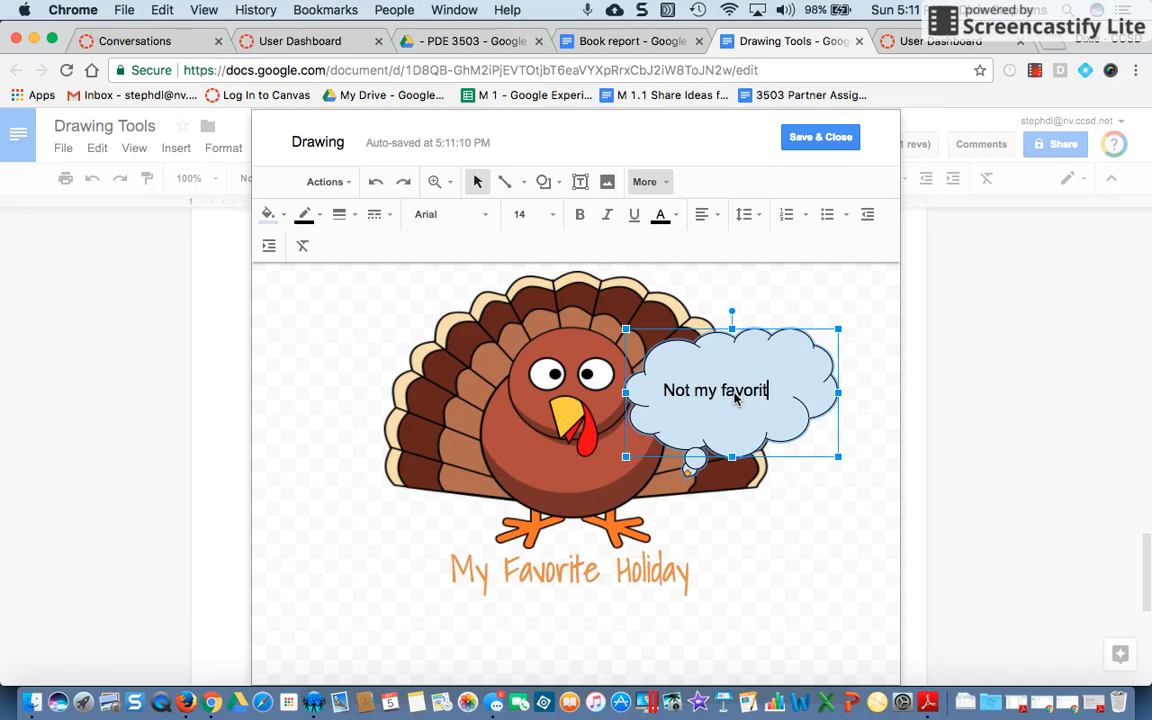
pyautogui.write('e holiday')
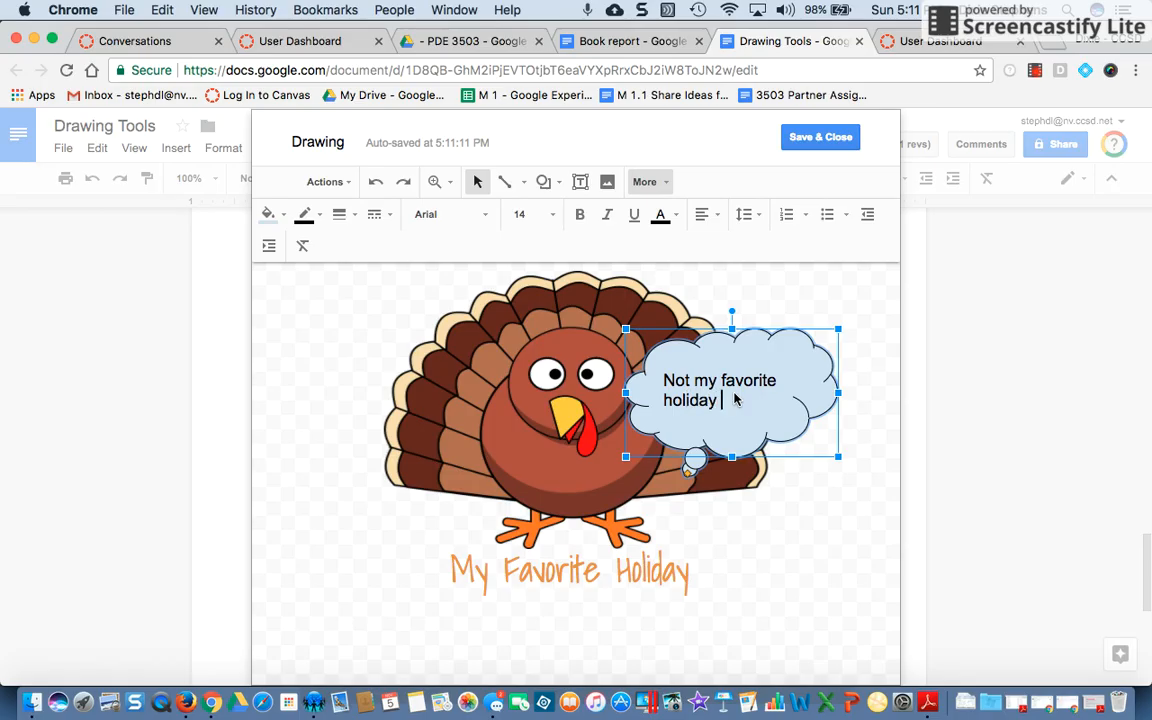
pyautogui.write('; (')
pyautogui.press('Escape')
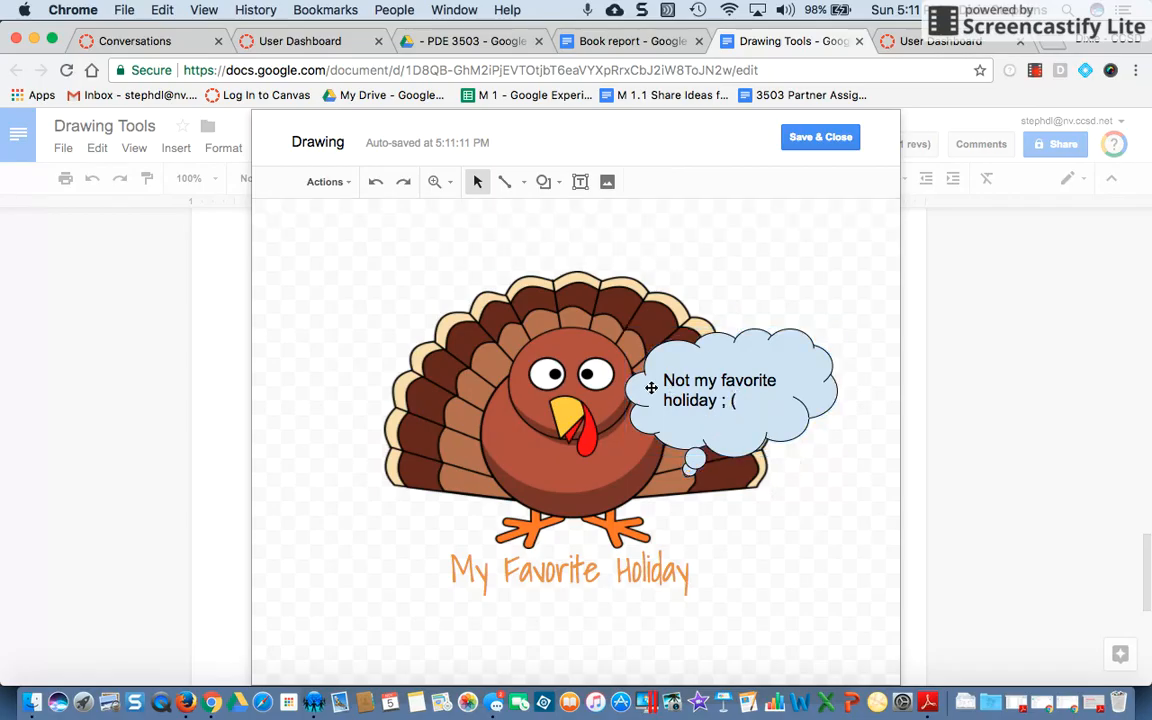
# Move the cloud callout higher and point its tail at the turkey's head
pyautogui.moveTo(651, 384); pyautogui.dragTo(647, 295)
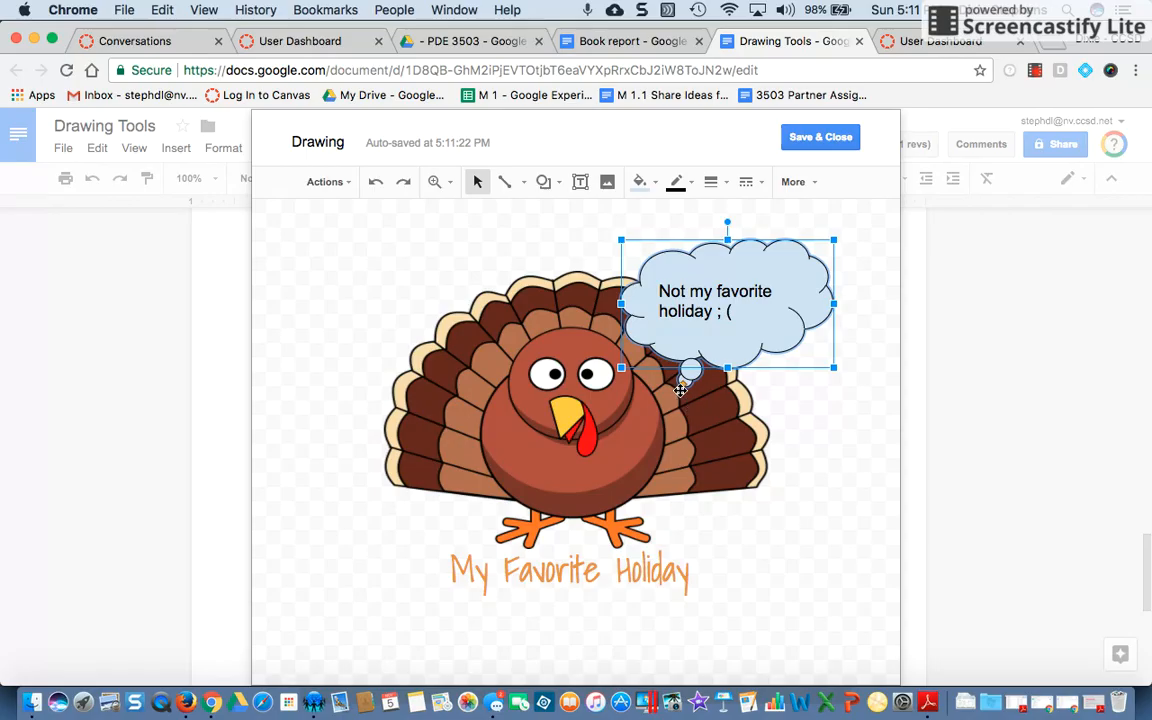
pyautogui.moveTo(684, 383); pyautogui.dragTo(622, 400)
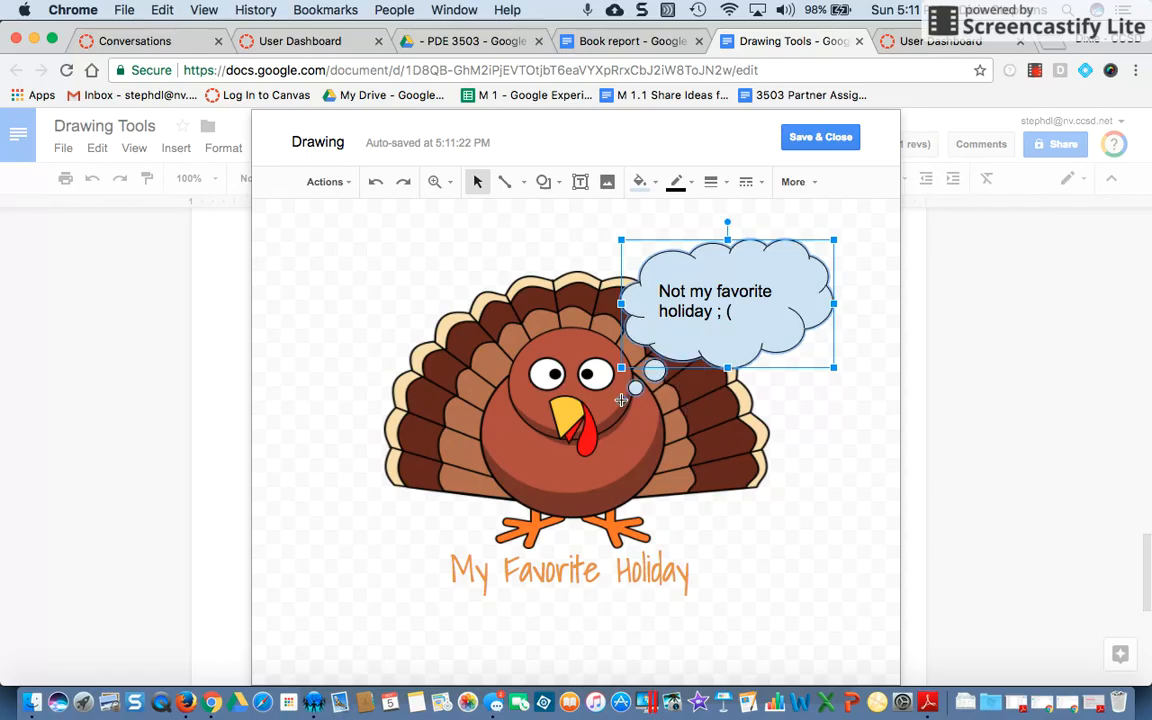
pyautogui.moveTo(748, 342); pyautogui.dragTo(754, 346)
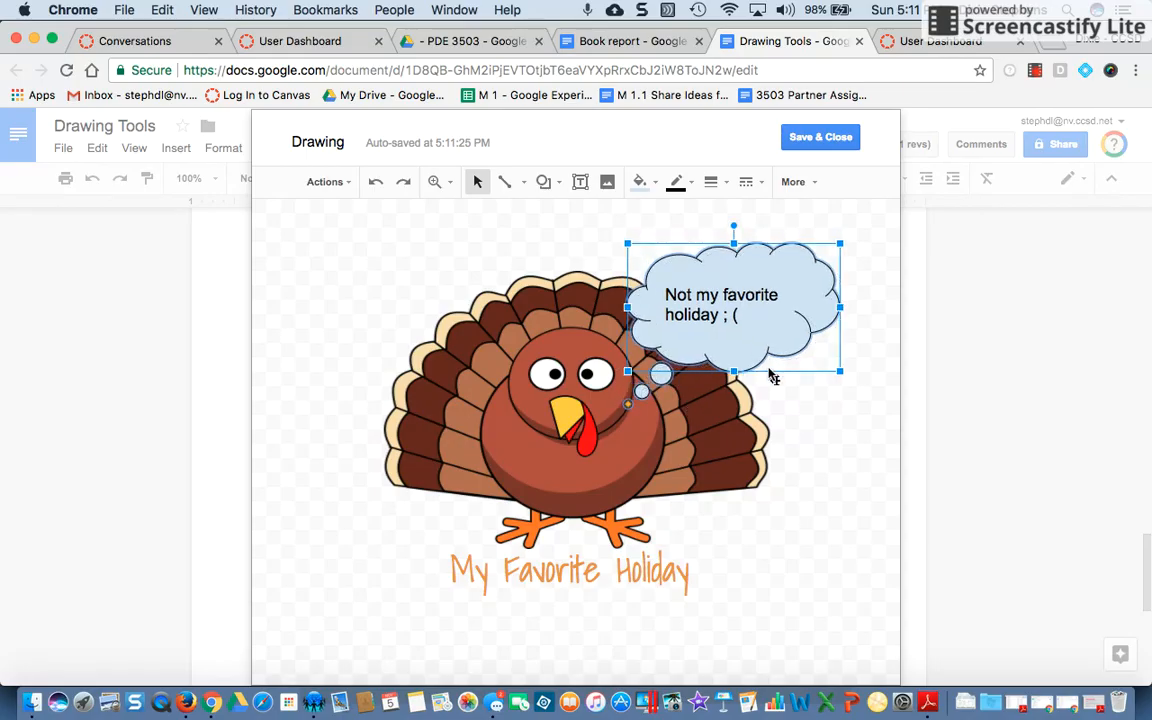
pyautogui.click(808, 432)
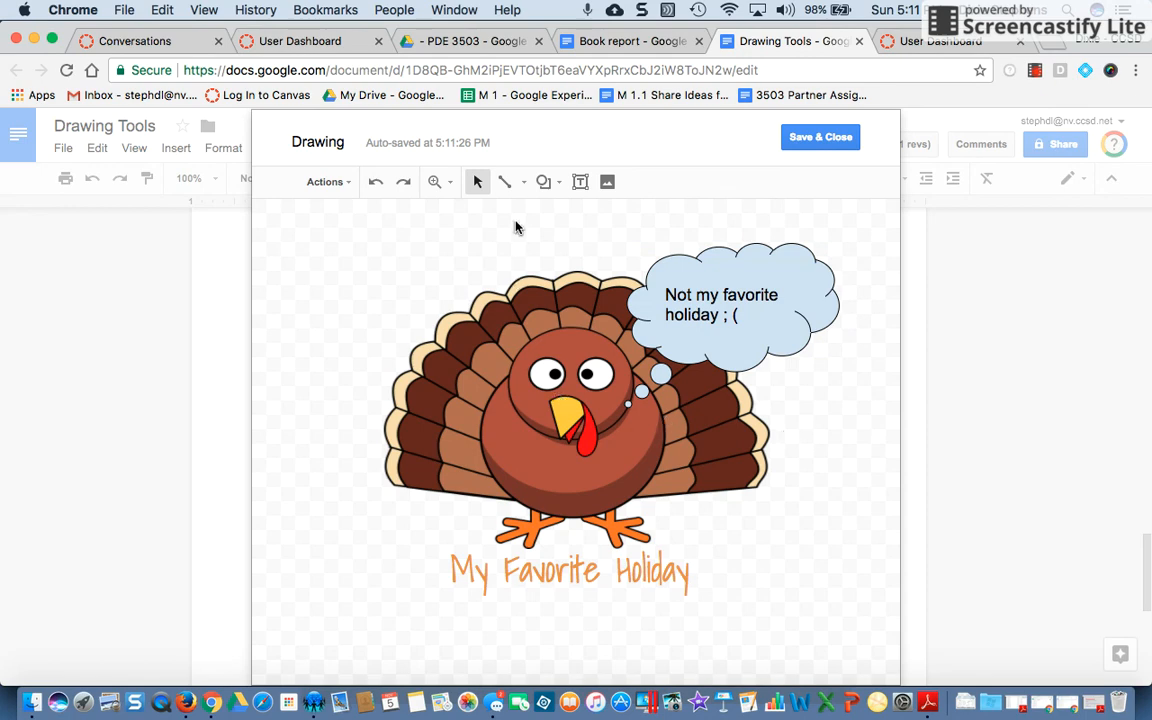
# Draw a rectangle covering the whole drawing and set its fill to transparent
pyautogui.click(558, 187)
pyautogui.moveTo(568, 216)
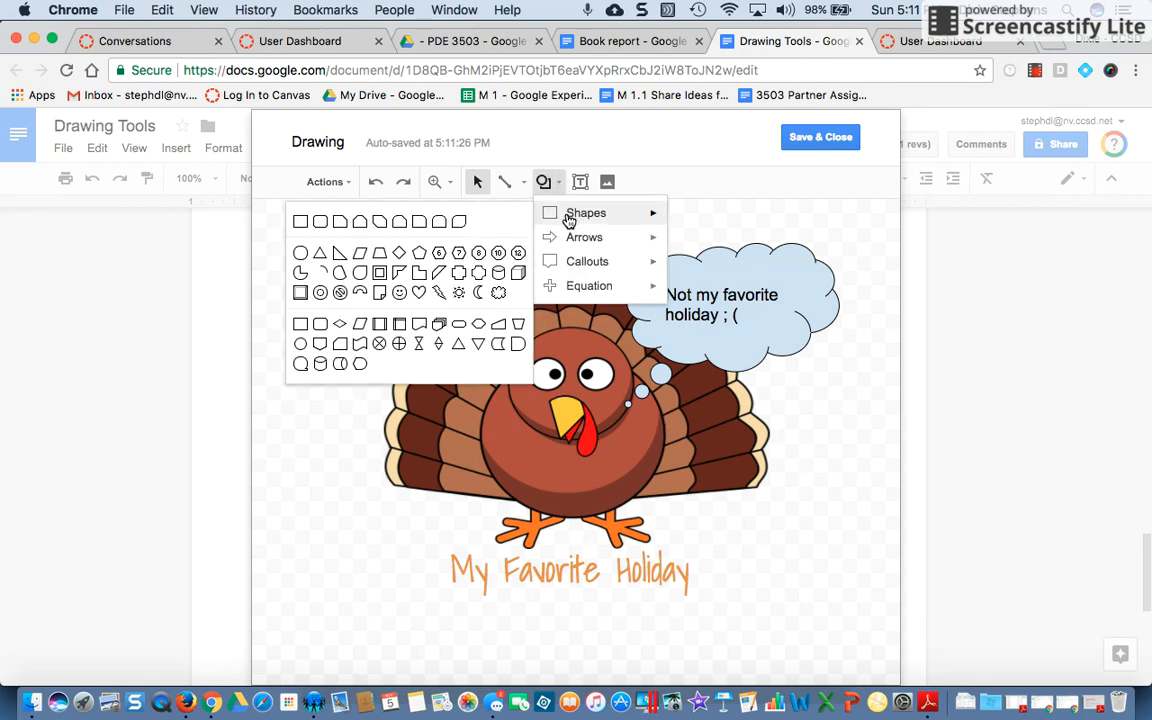
pyautogui.click(300, 221)
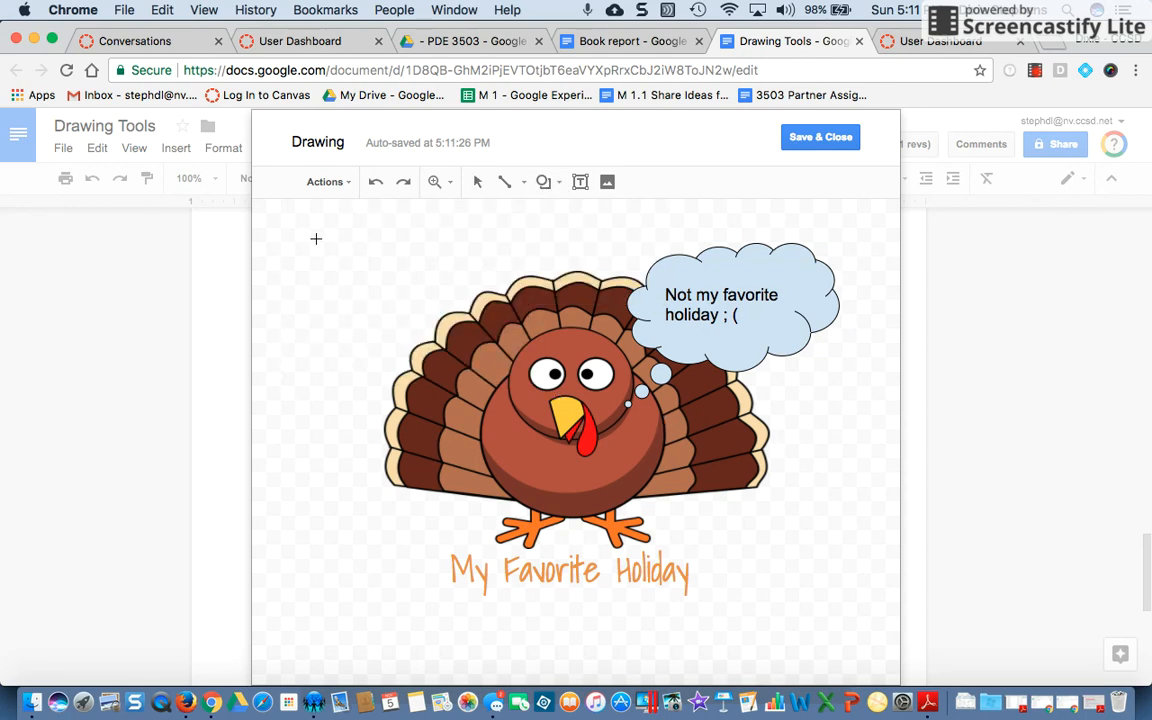
pyautogui.moveTo(313, 207); pyautogui.dragTo(873, 621)
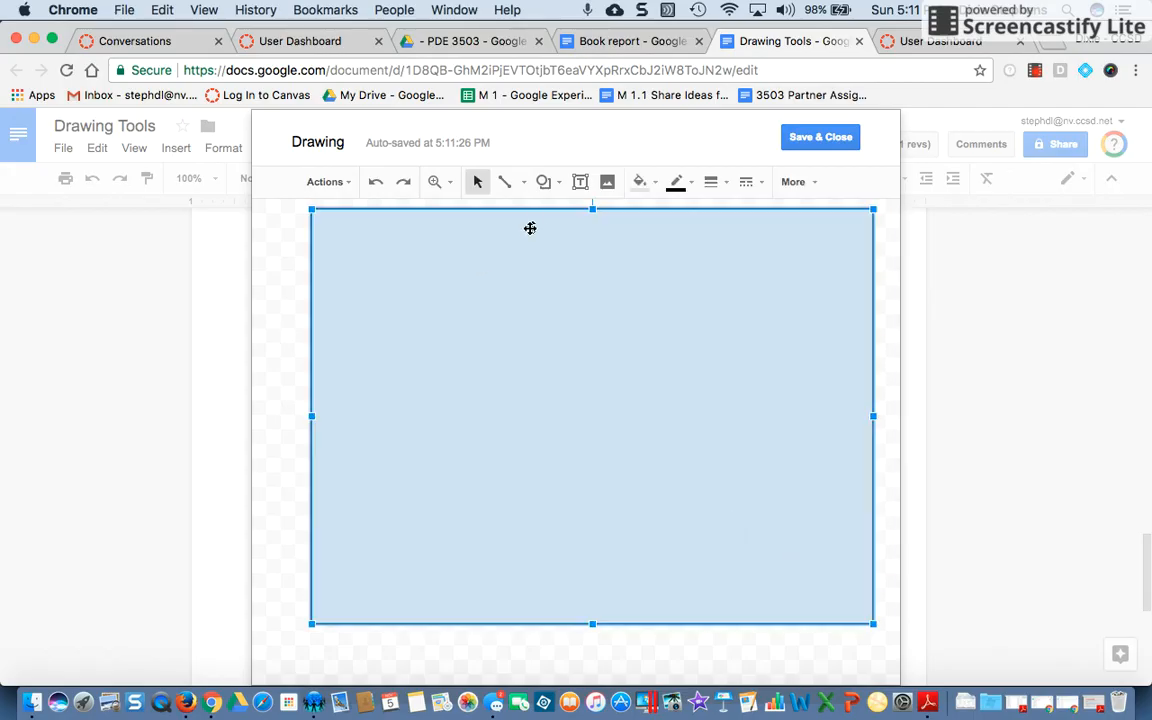
pyautogui.click(655, 186)
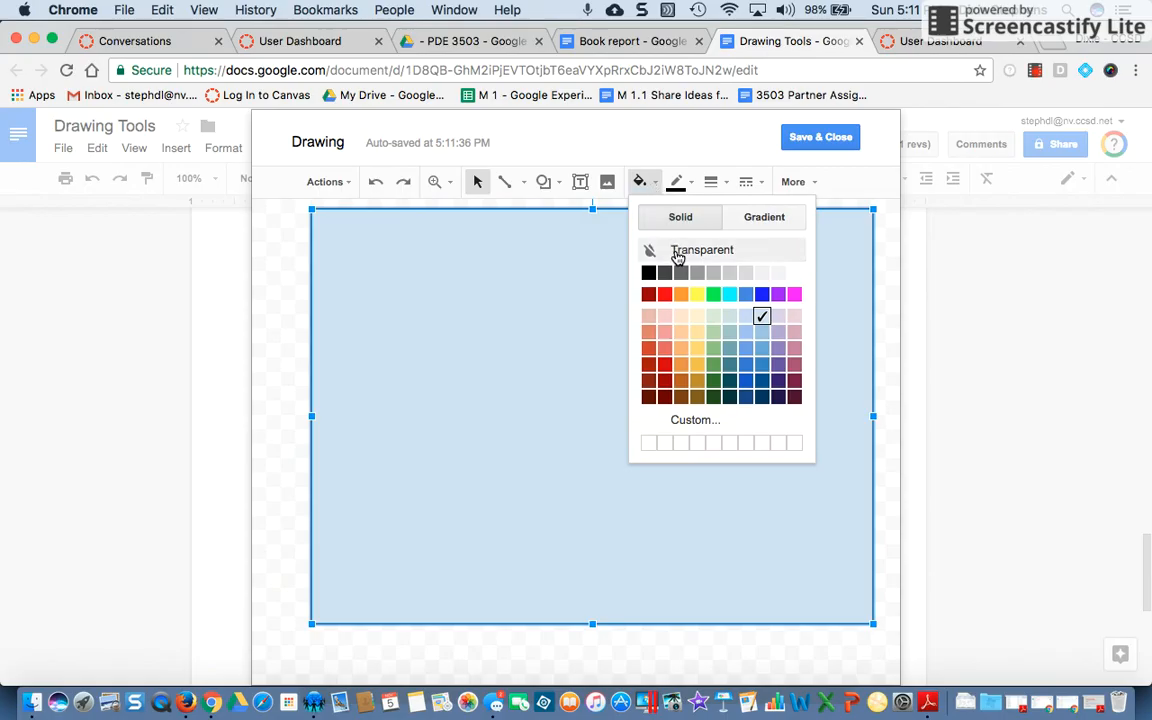
pyautogui.click(677, 256)
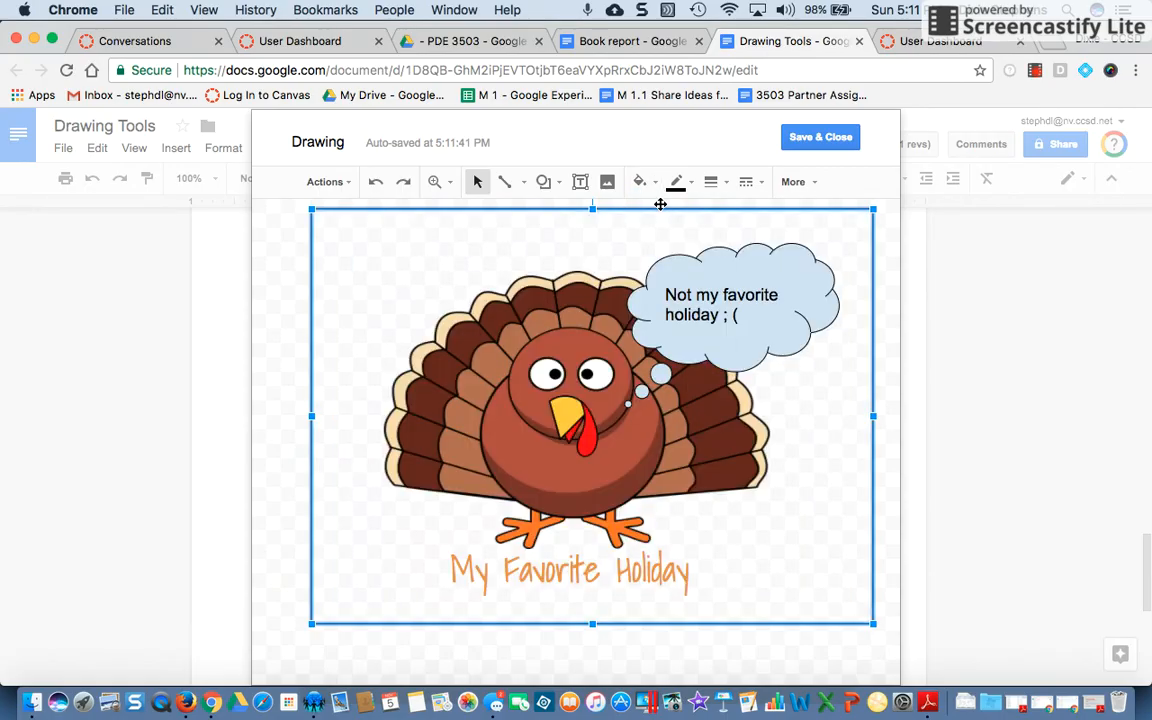
# Give the rectangle's border an 8px weight and a dark red color
pyautogui.click(714, 185)
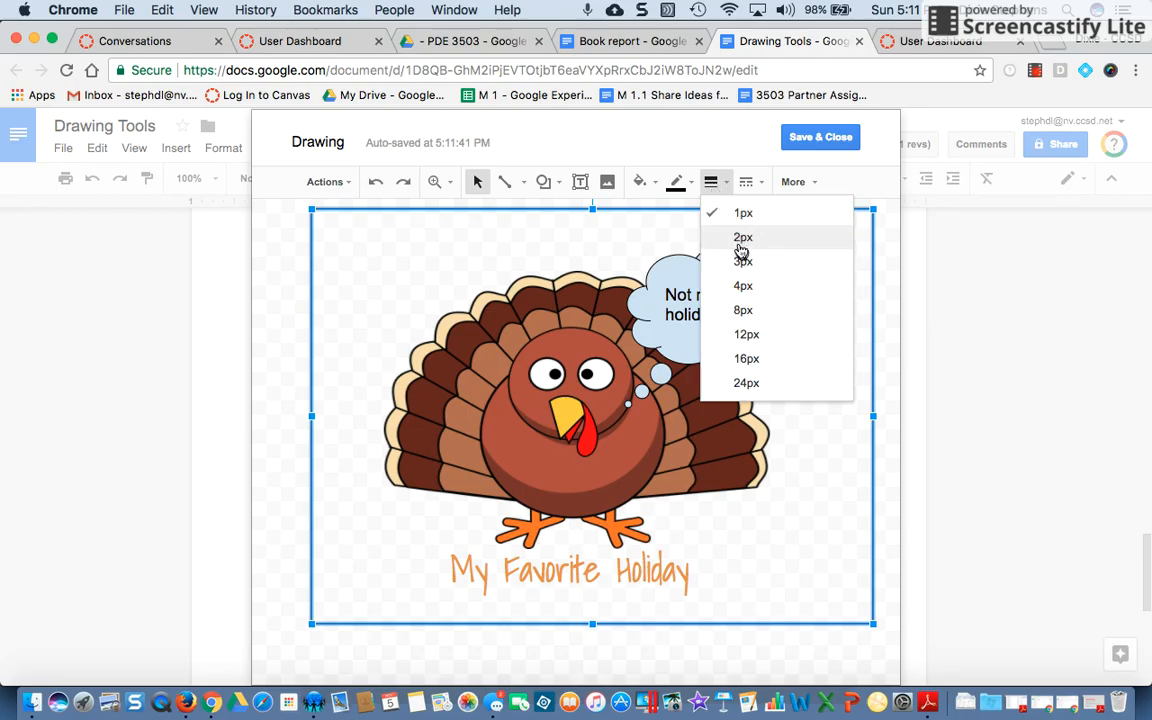
pyautogui.click(755, 286)
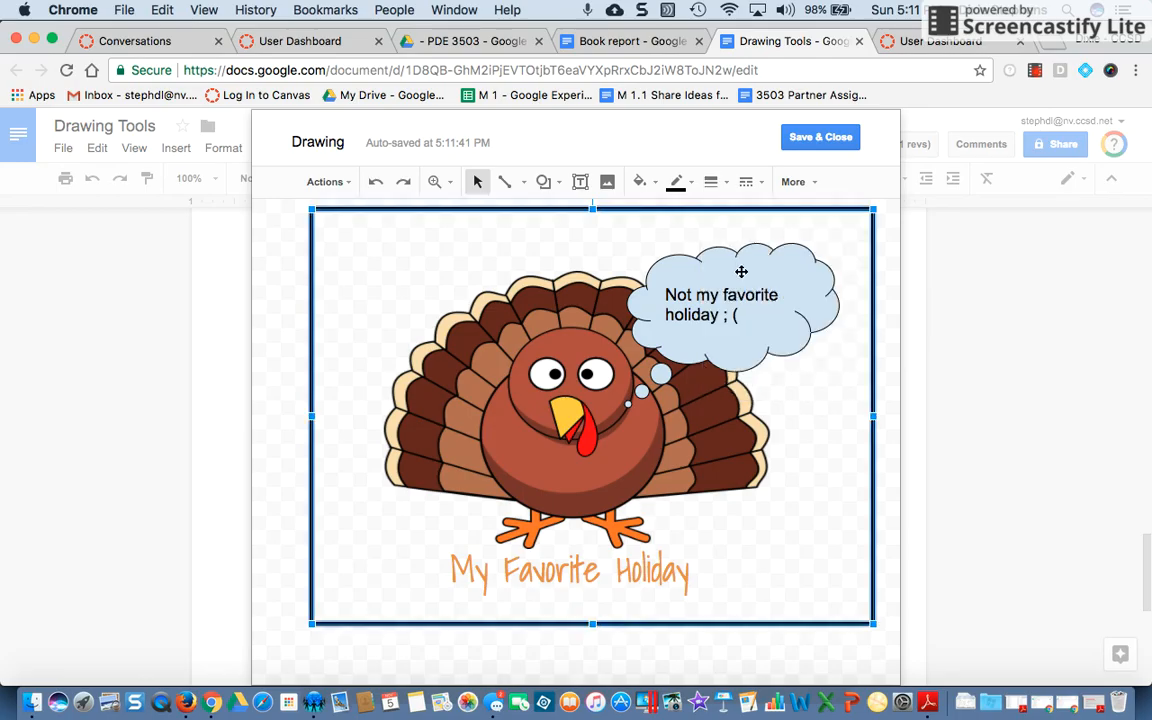
pyautogui.click(714, 183)
pyautogui.click(758, 311)
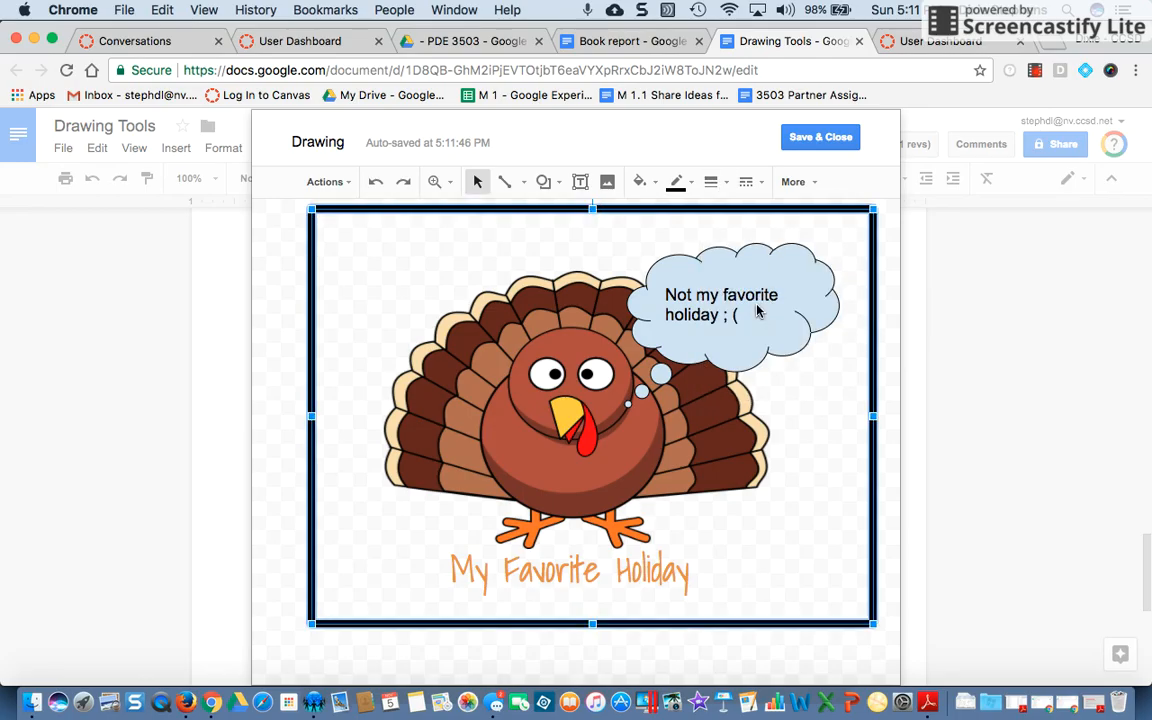
pyautogui.click(692, 186)
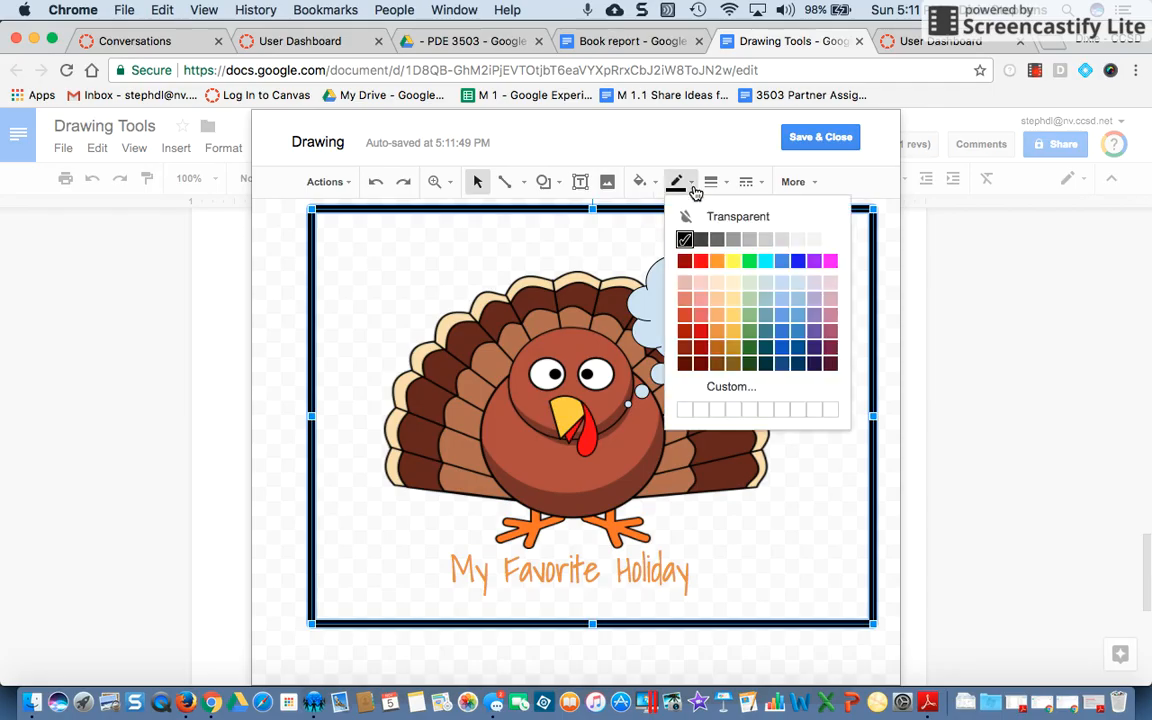
pyautogui.click(702, 350)
pyautogui.click(277, 403)
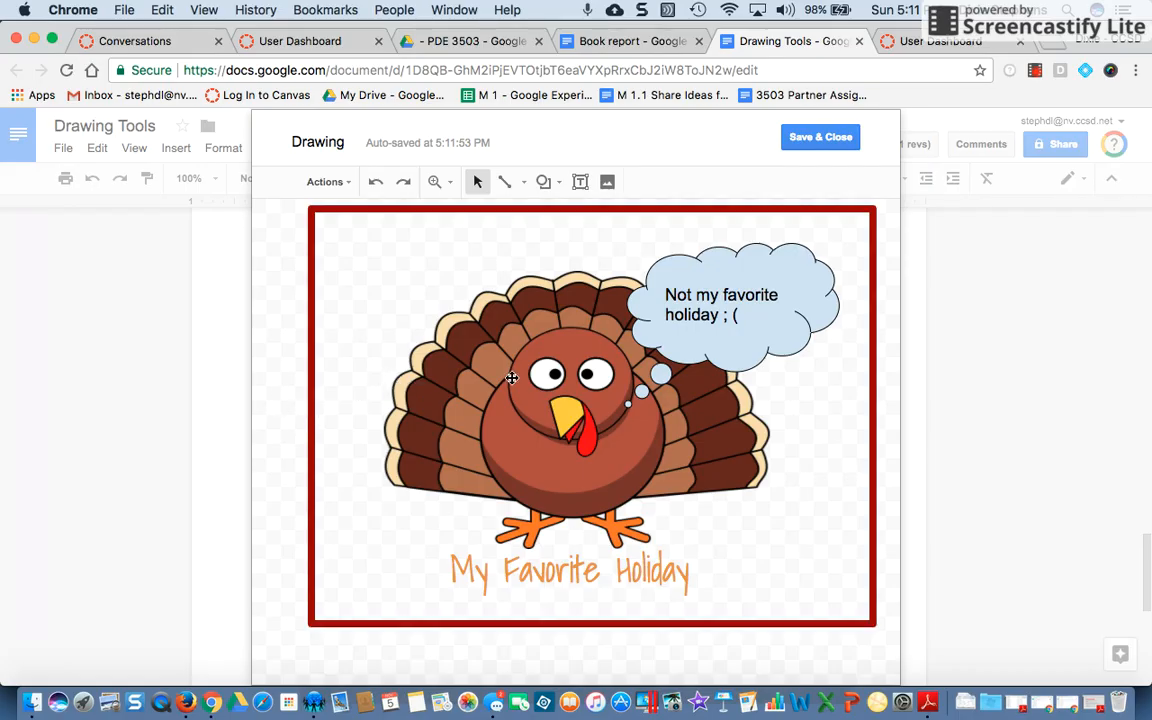
pyautogui.click(506, 514)
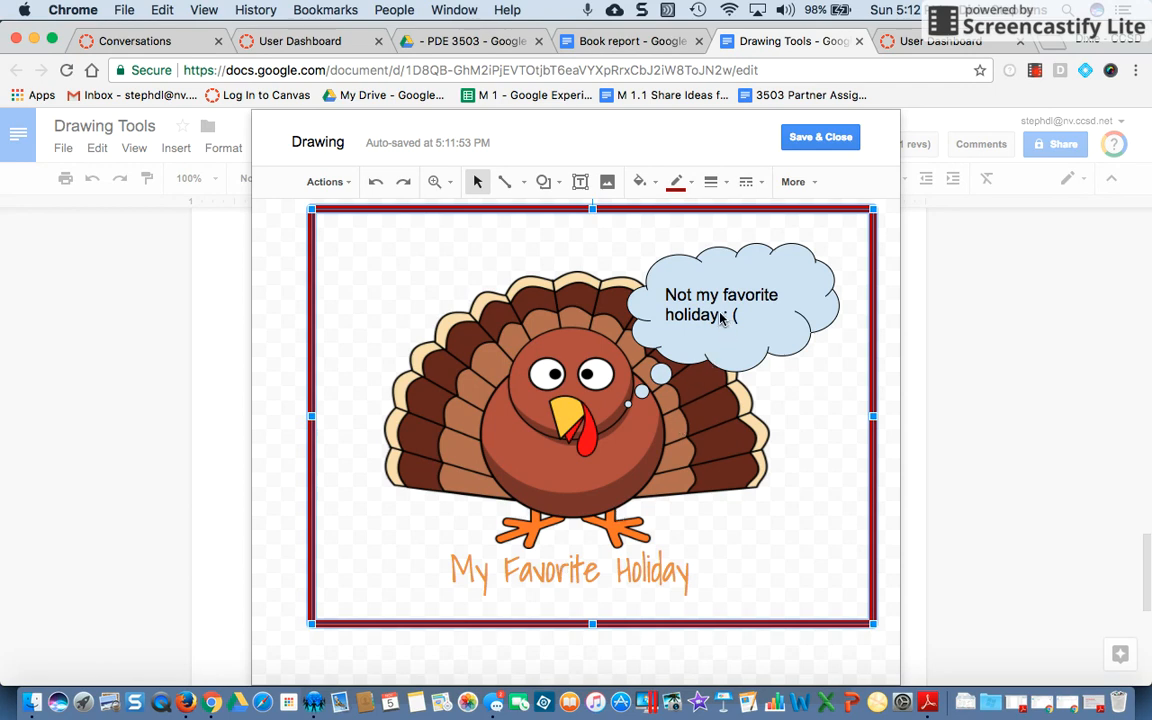
pyautogui.click(333, 182)
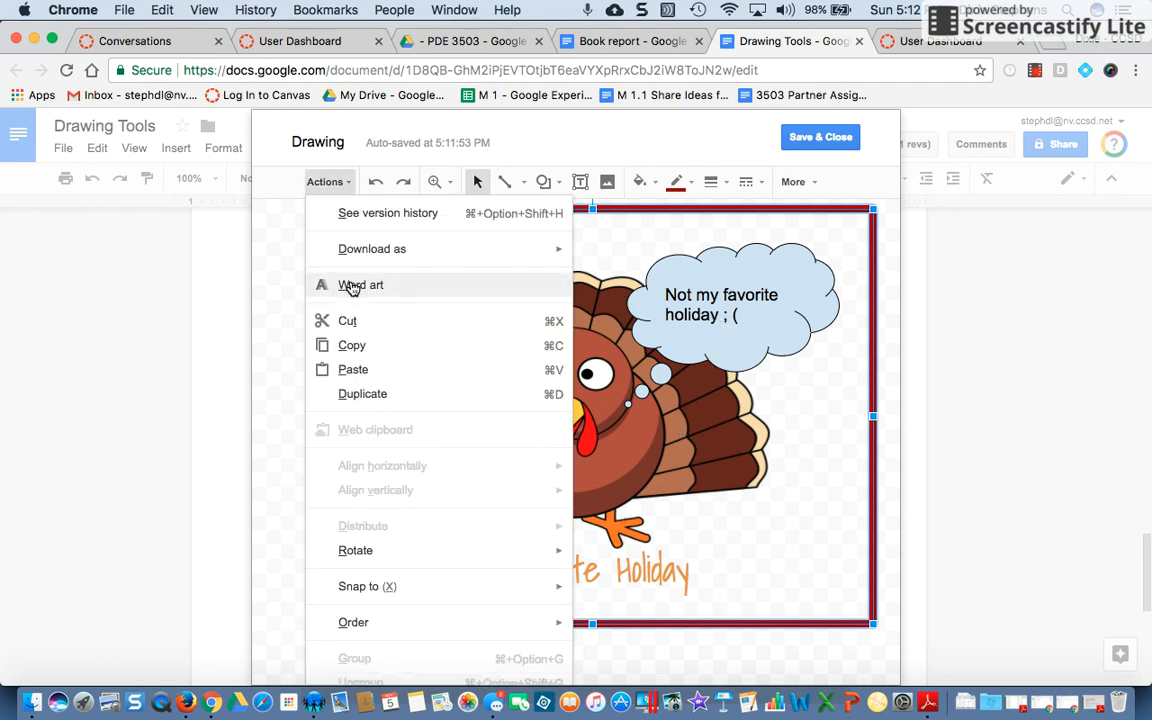
pyautogui.click(762, 432)
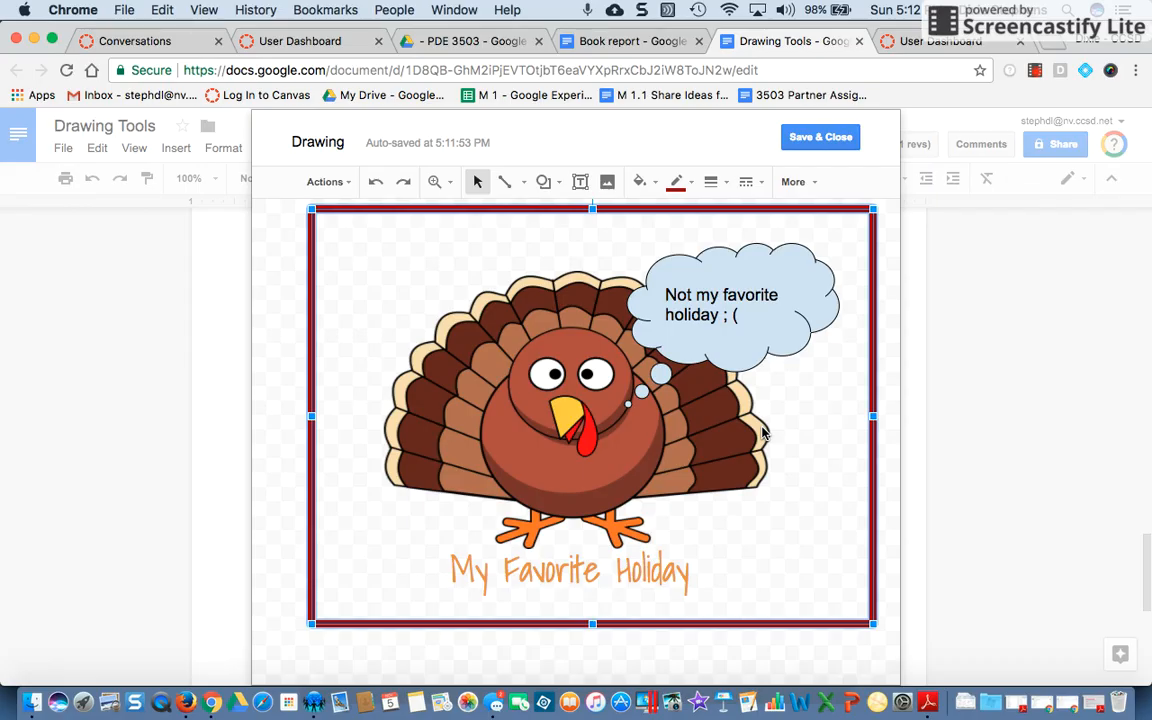
# Save and close the drawing to insert it into the document
pyautogui.click(818, 140)
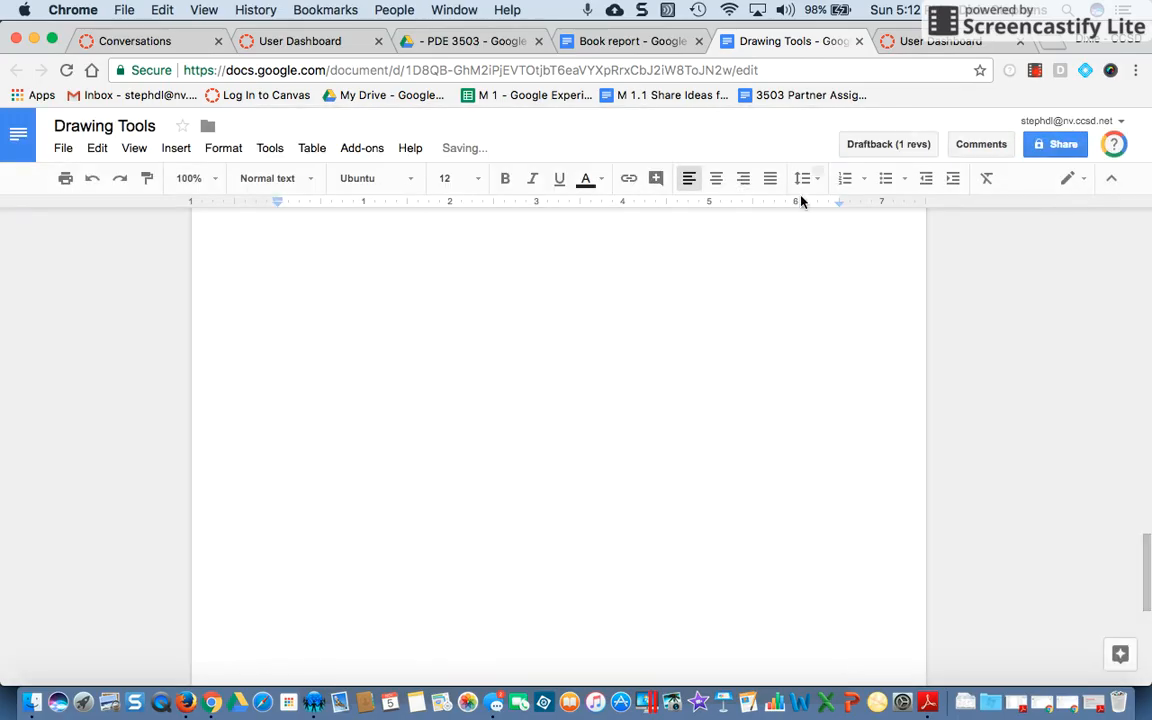
pyautogui.scroll(-5, 738, 384)
pyautogui.scroll(3, 738, 384)
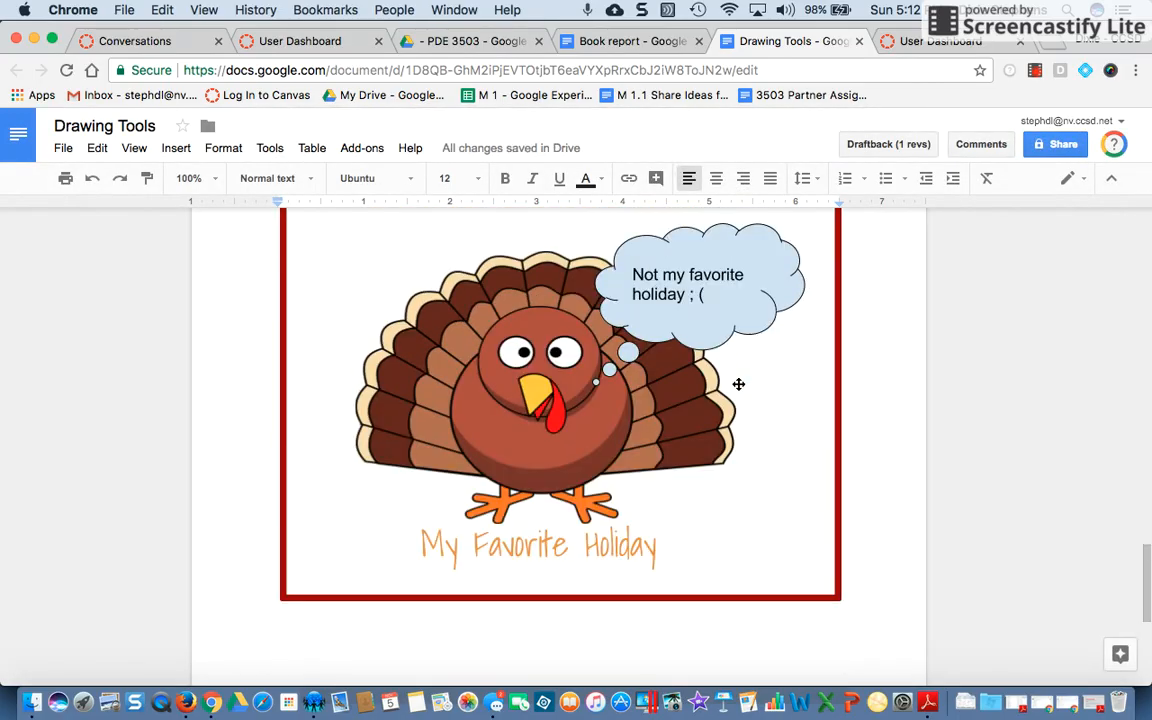
pyautogui.scroll(5, 738, 384)
pyautogui.scroll(-7, 738, 384)
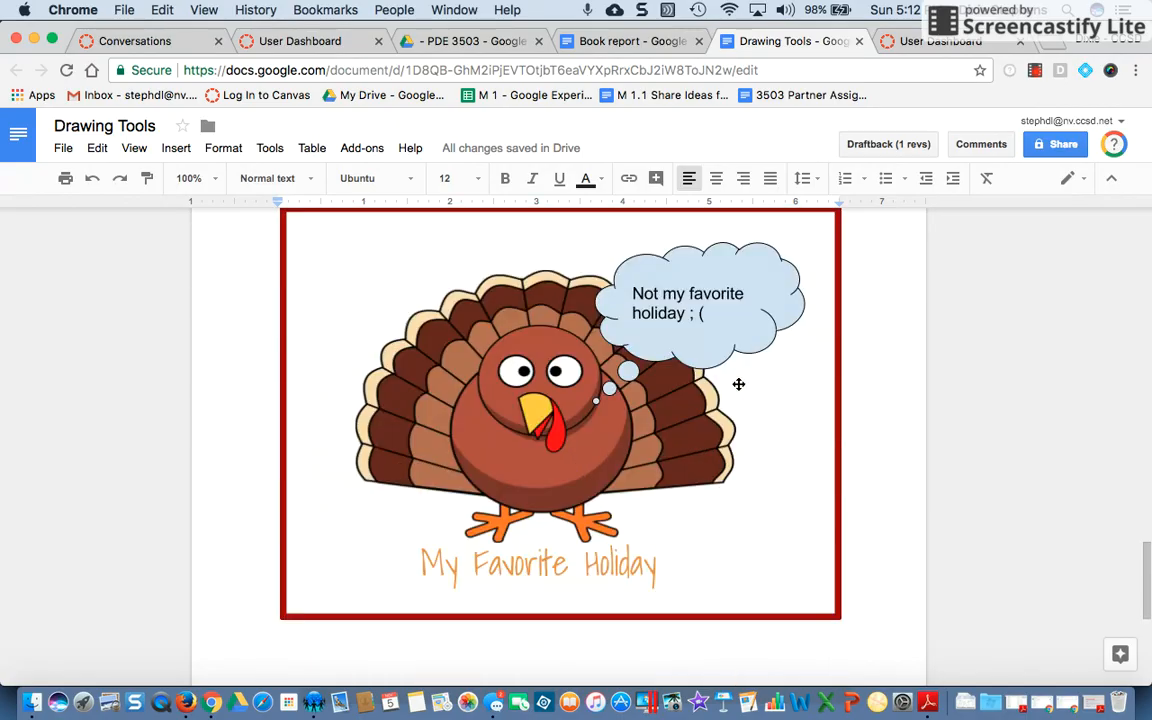
# Reopen the inserted drawing for editing and send the border rectangle to the back behind the other objects
pyautogui.click(537, 463)
pyautogui.scroll(-1, 537, 465)
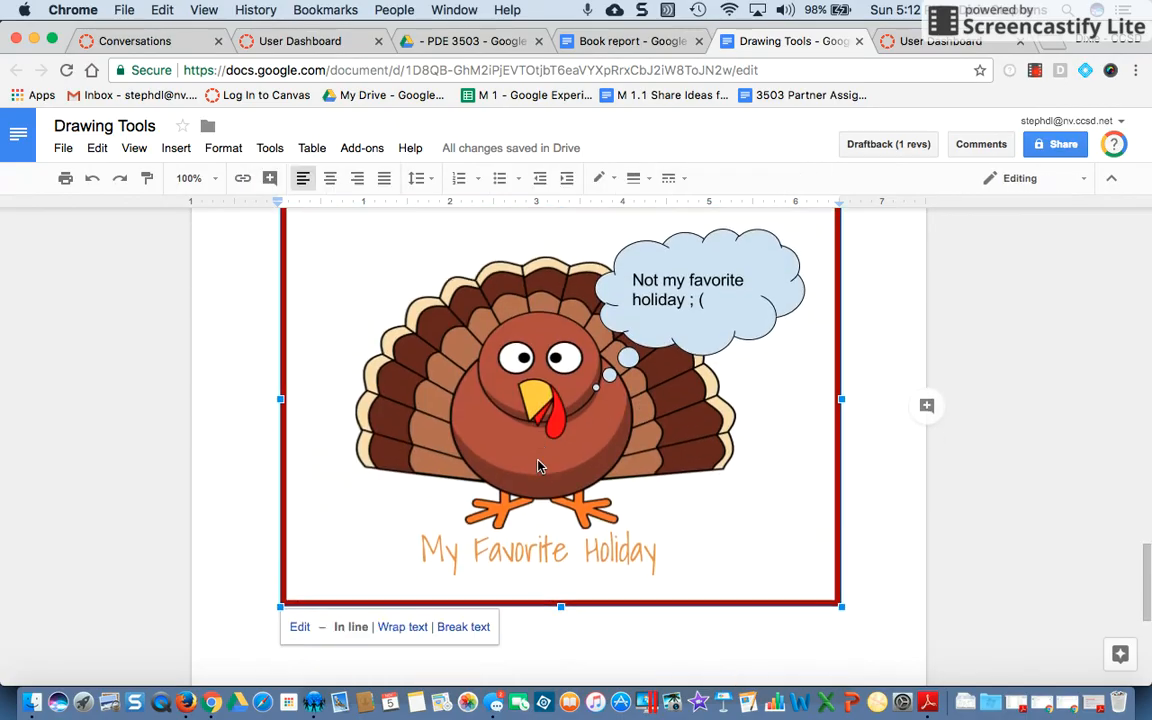
pyautogui.click(298, 628)
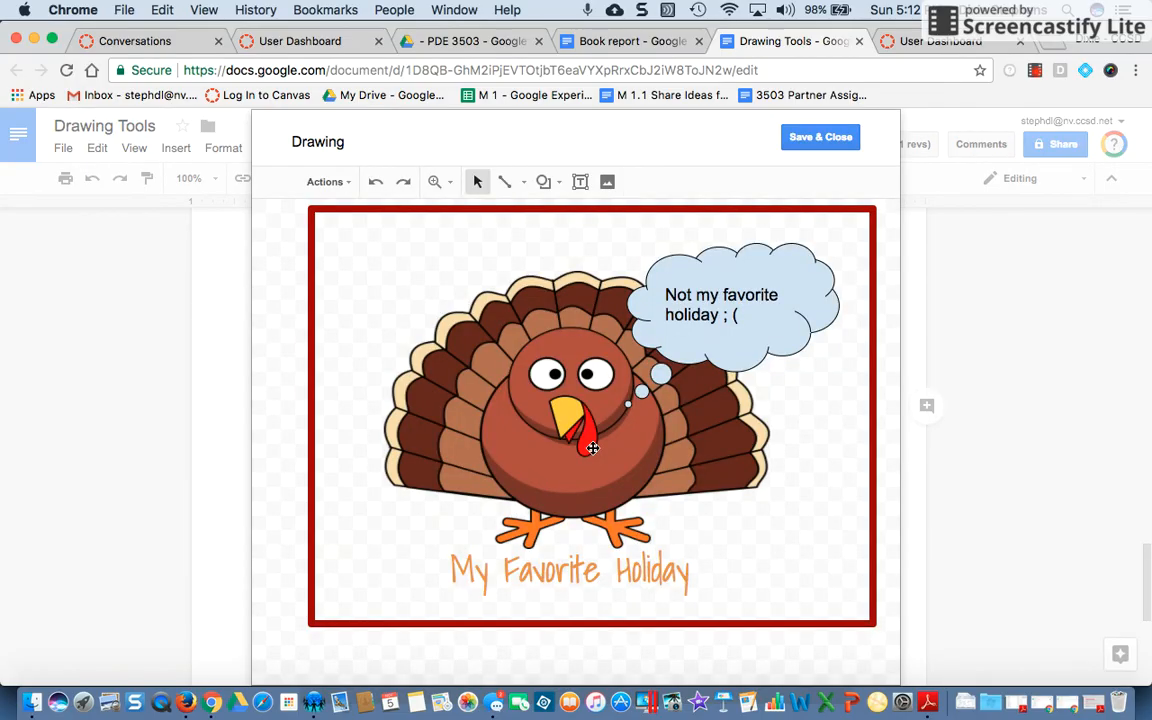
pyautogui.click(592, 448)
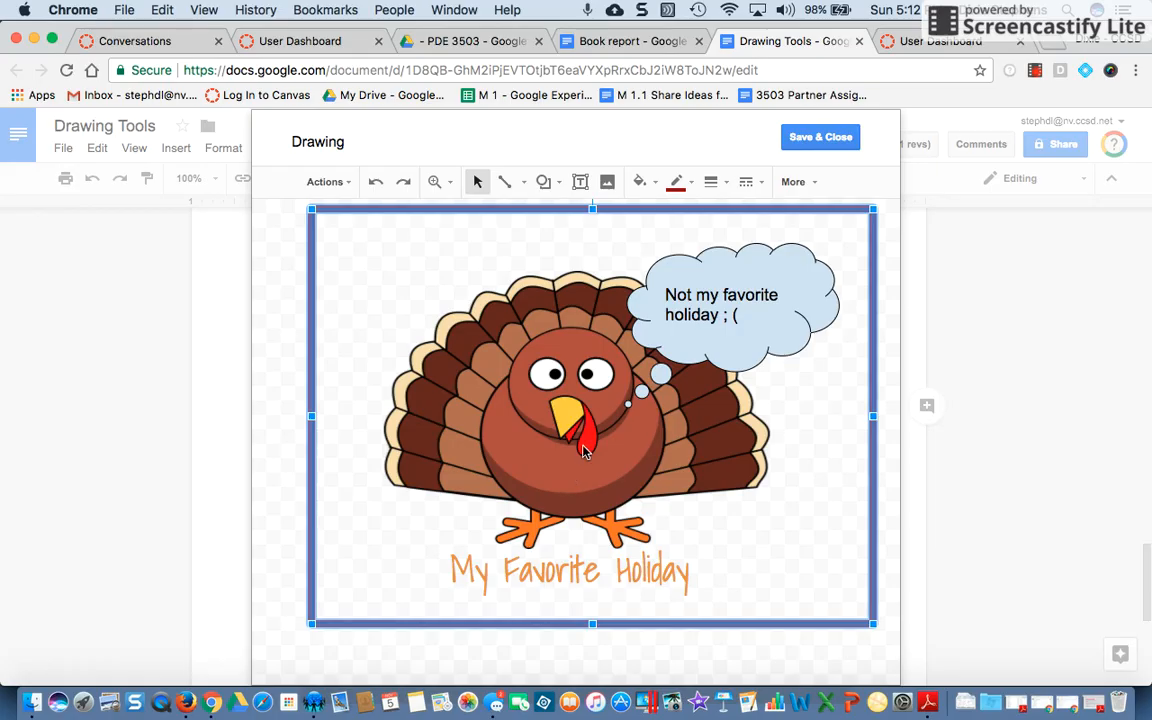
pyautogui.rightClick(583, 448)
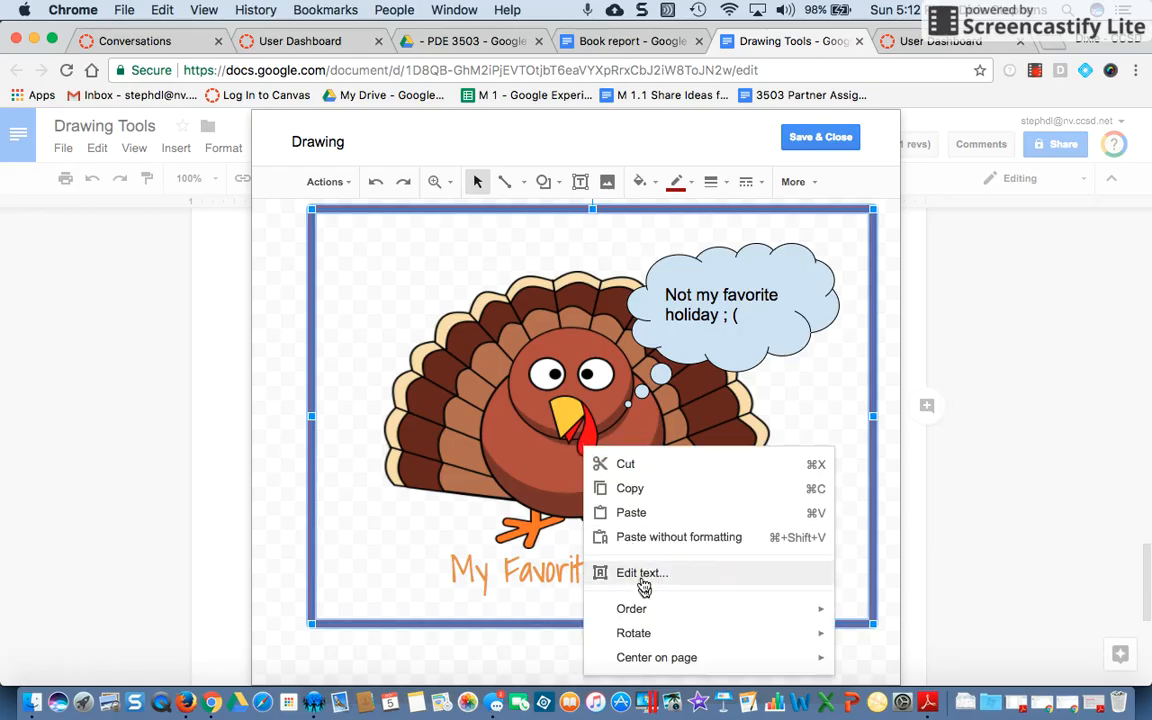
pyautogui.moveTo(650, 612)
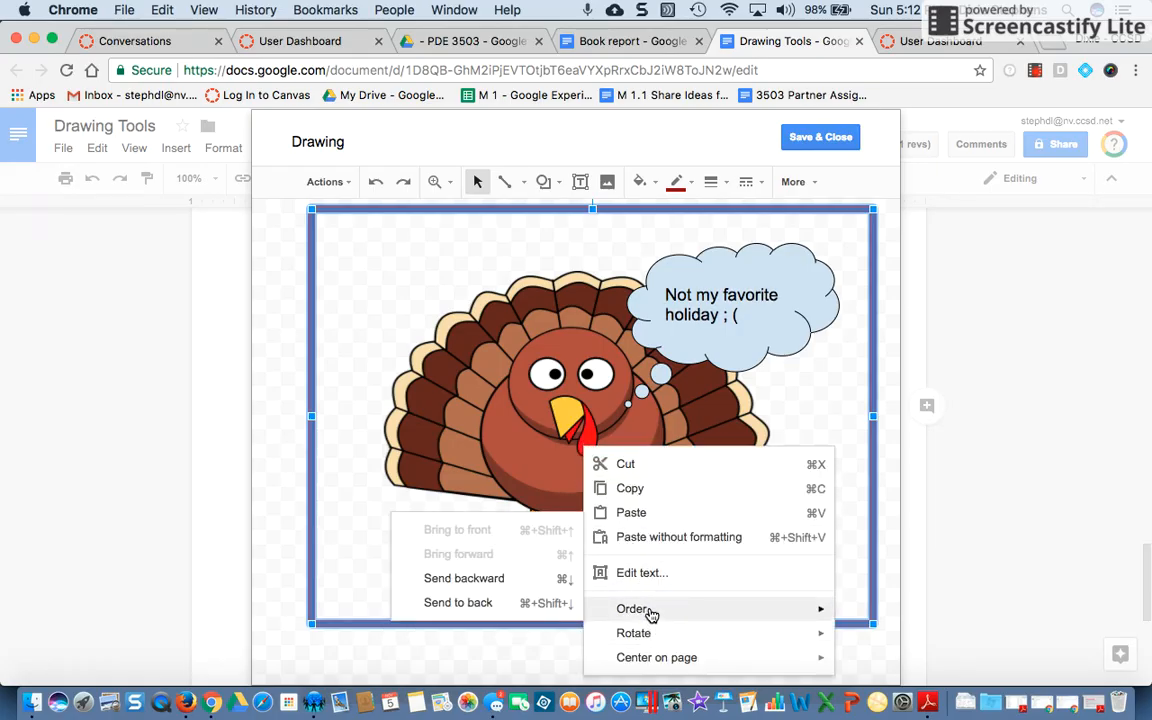
pyautogui.click(359, 373)
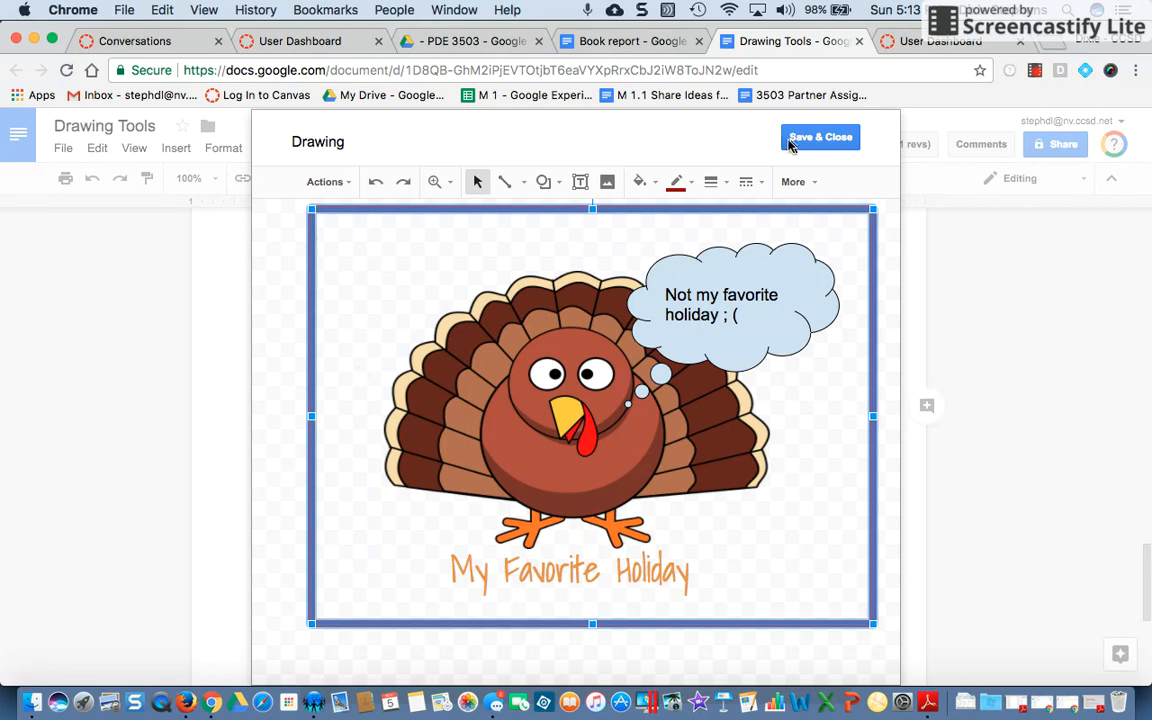
# Save and close the edited drawing
pyautogui.click(836, 142)
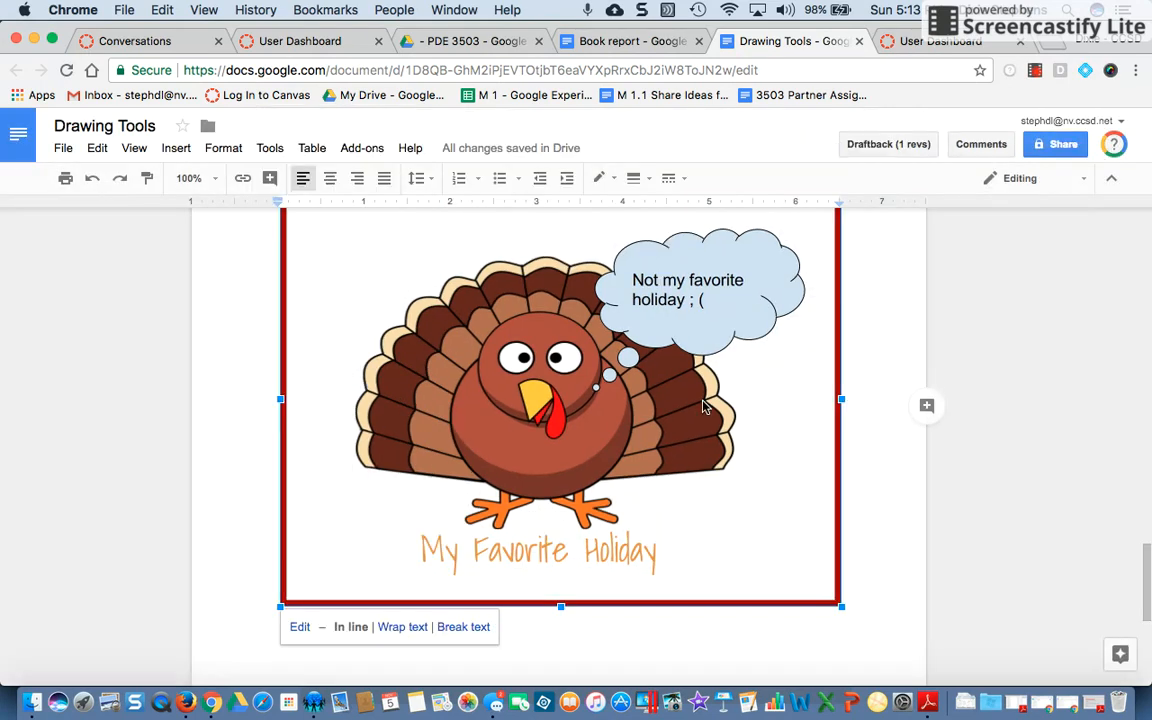
pyautogui.scroll(-10, 702, 406)
pyautogui.scroll(15, 702, 406)
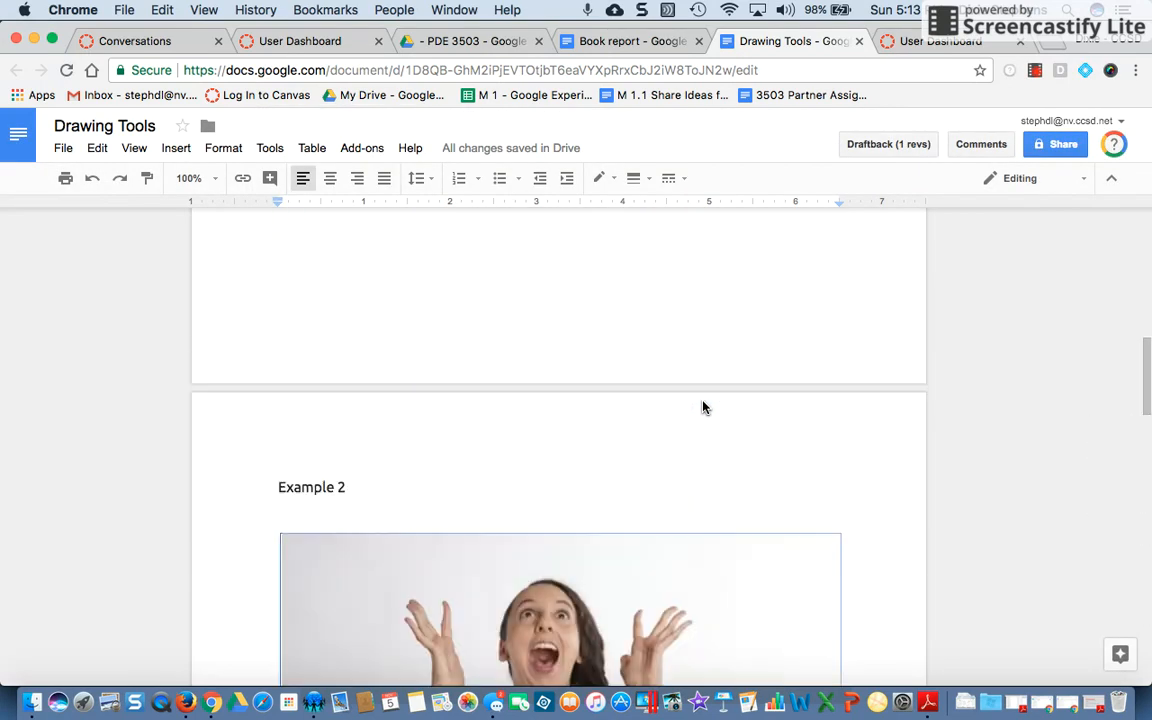
# Scroll through the document to examine the other example drawings
pyautogui.click(586, 374)
pyautogui.scroll(2, 586, 376)
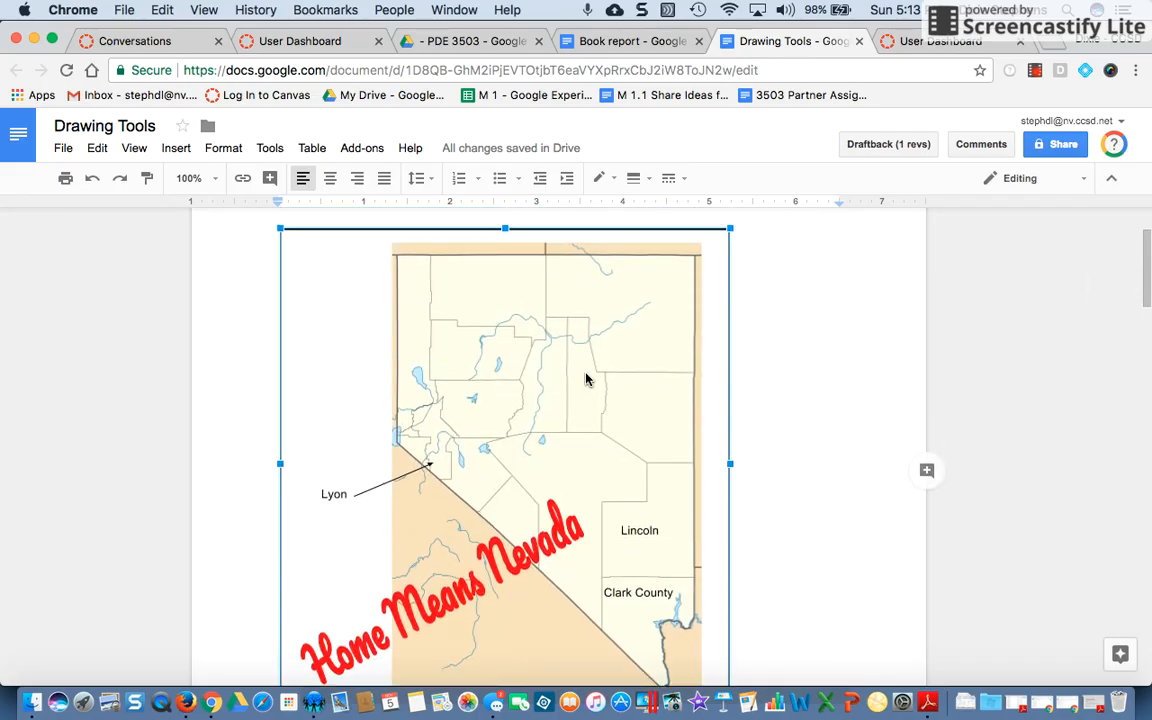
pyautogui.scroll(-3, 607, 430)
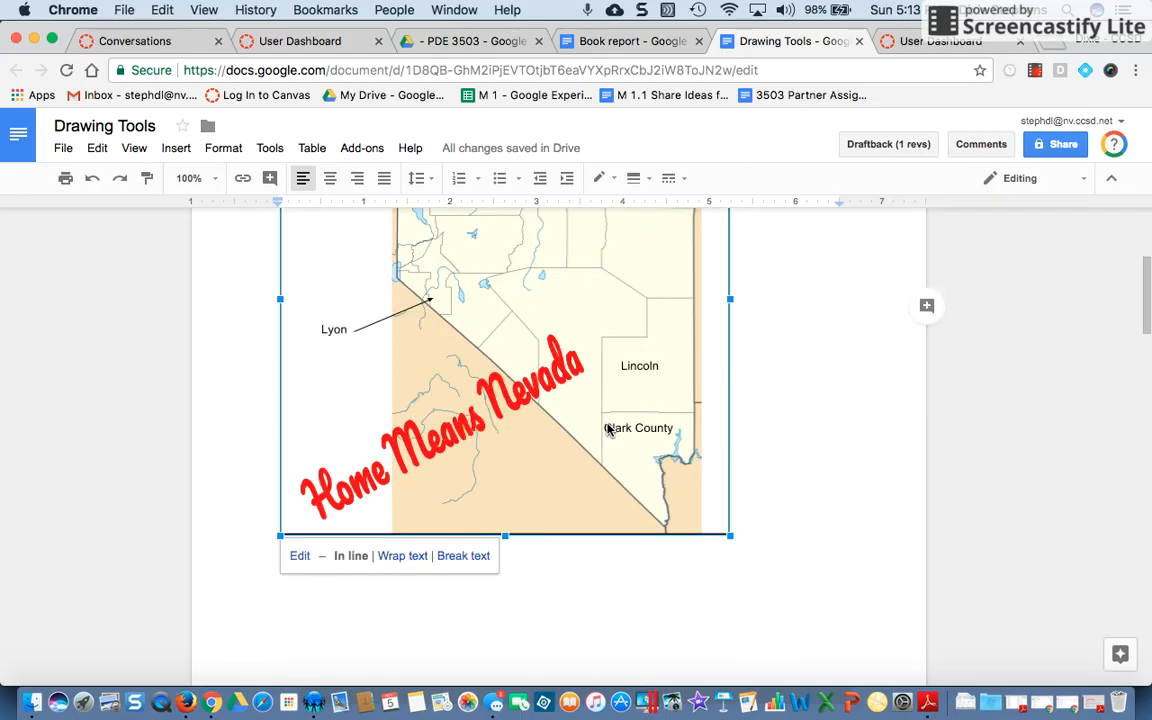
pyautogui.scroll(-6, 524, 434)
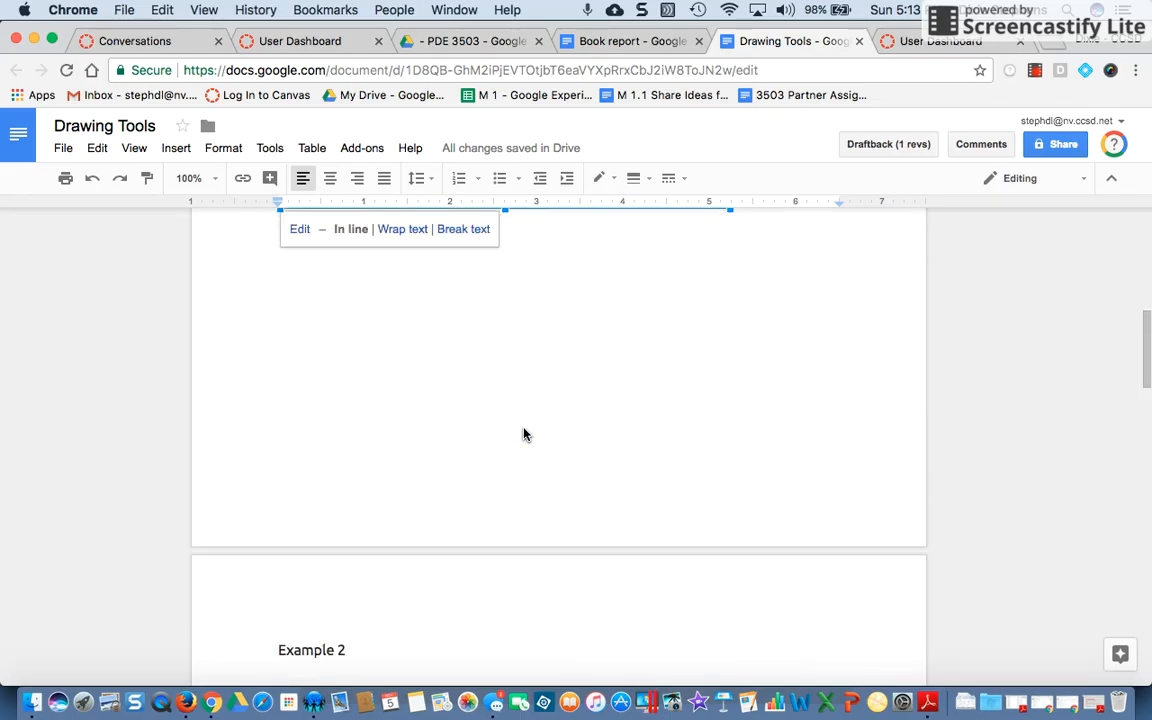
pyautogui.scroll(-8, 524, 434)
pyautogui.scroll(-1, 524, 434)
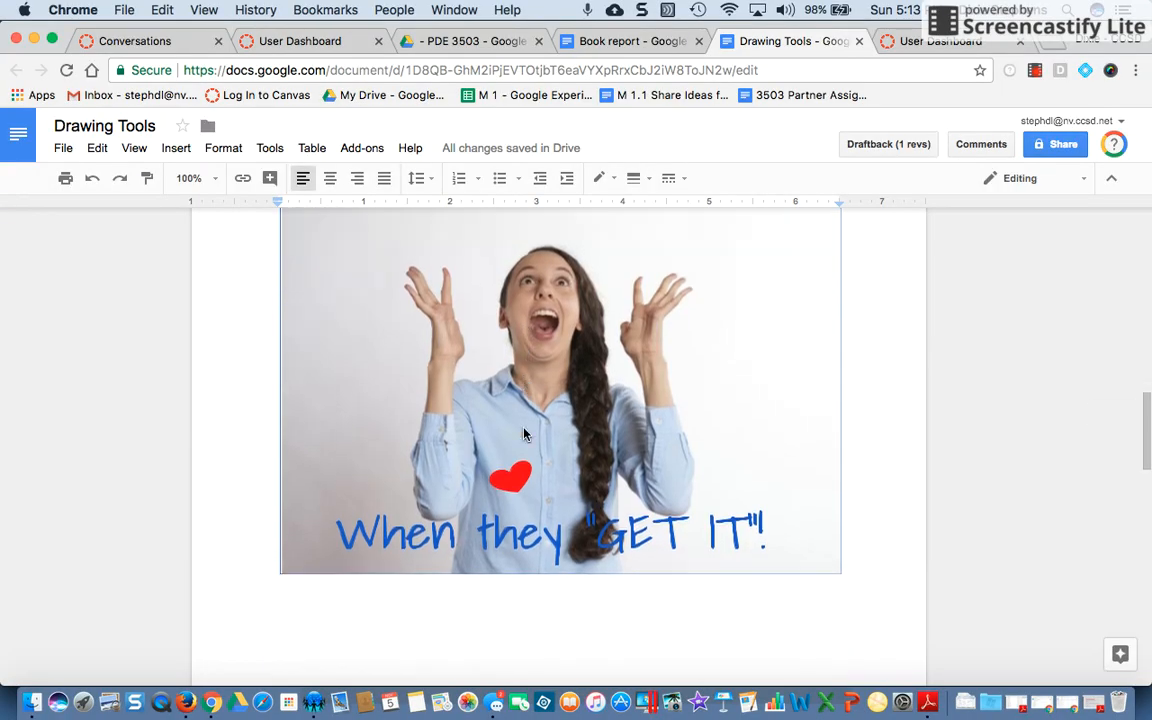